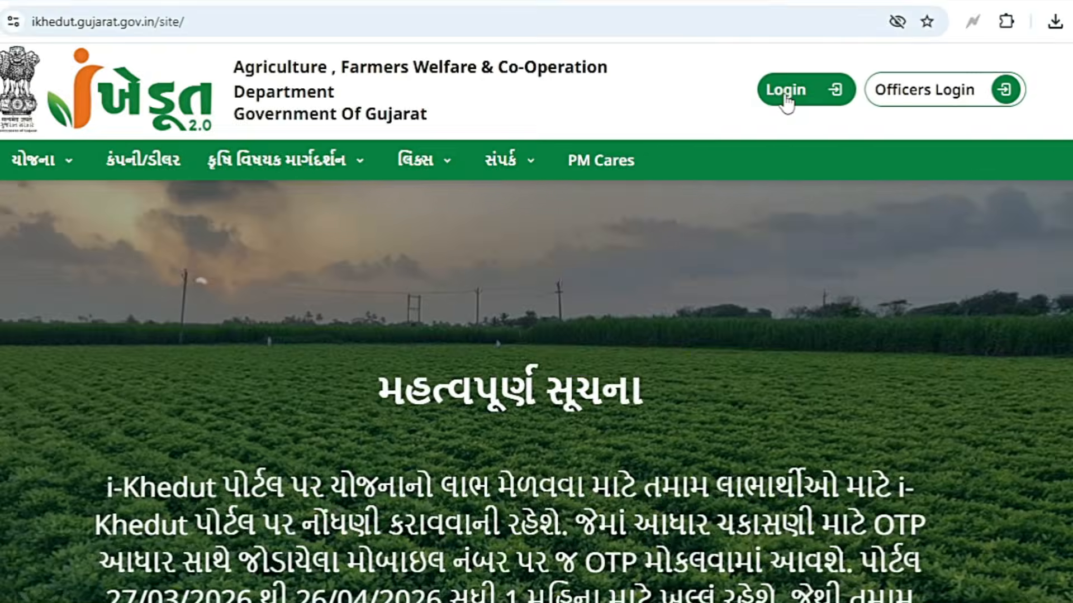
Go from the iKhedut homepage to the farmer login page
click(706, 115)
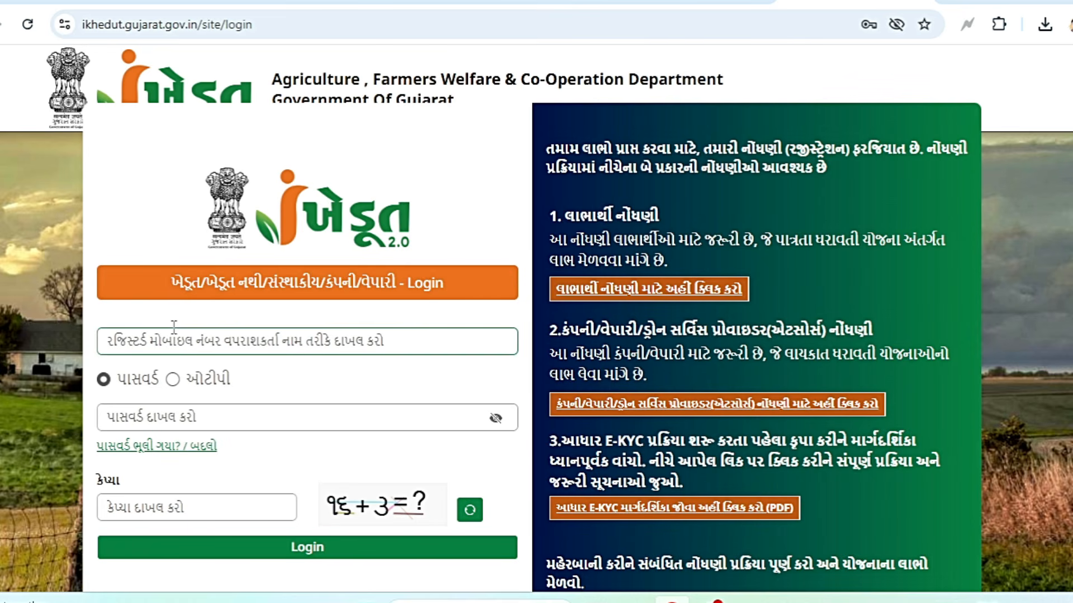
Review the mobile-number, OTP and password sign-in options, then go to beneficiary registration
click(231, 344)
click(193, 385)
click(168, 420)
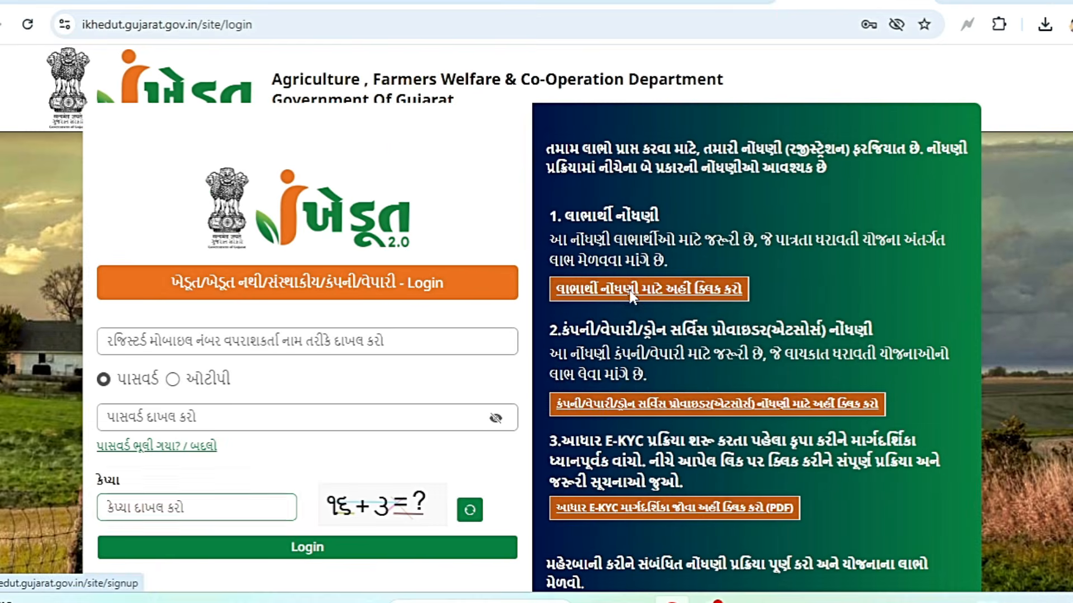
click(631, 292)
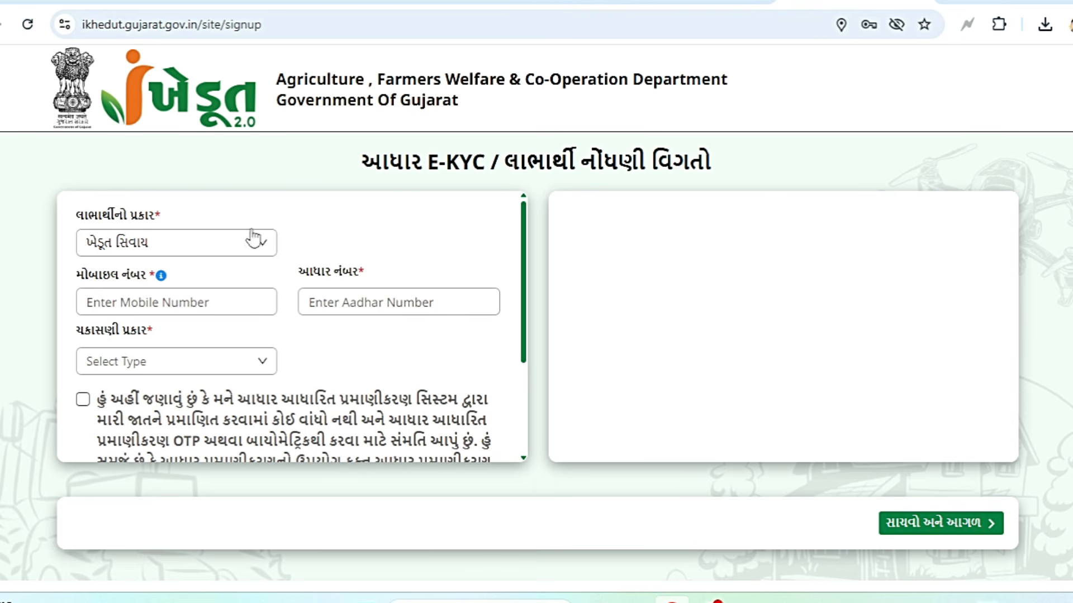
Set the beneficiary type to ખેડૂત and enter the mobile and Aadhaar numbers
drag(76, 214, 199, 219)
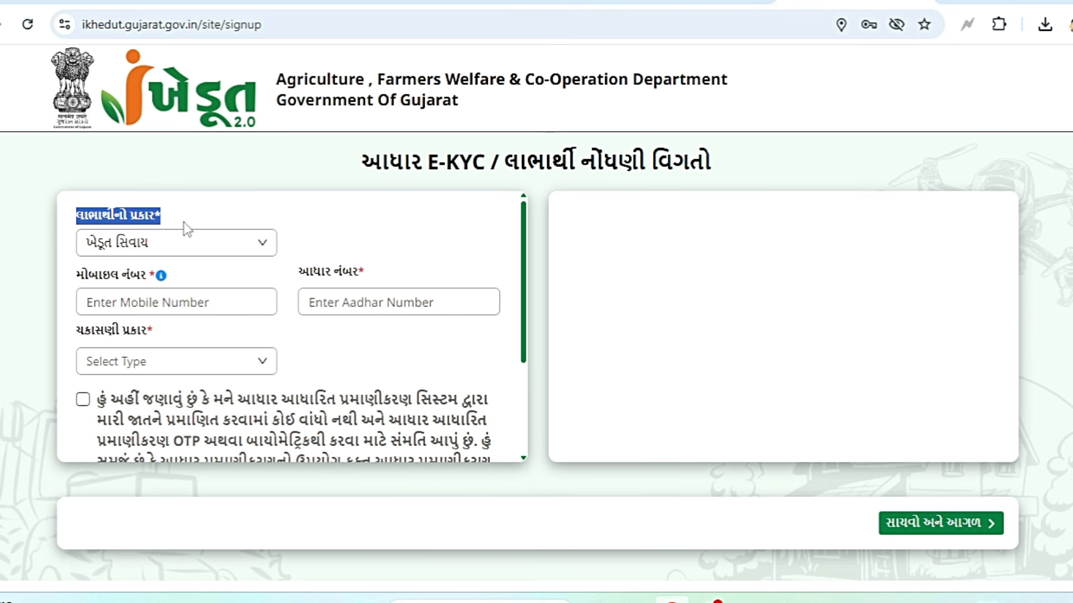
click(186, 238)
click(152, 279)
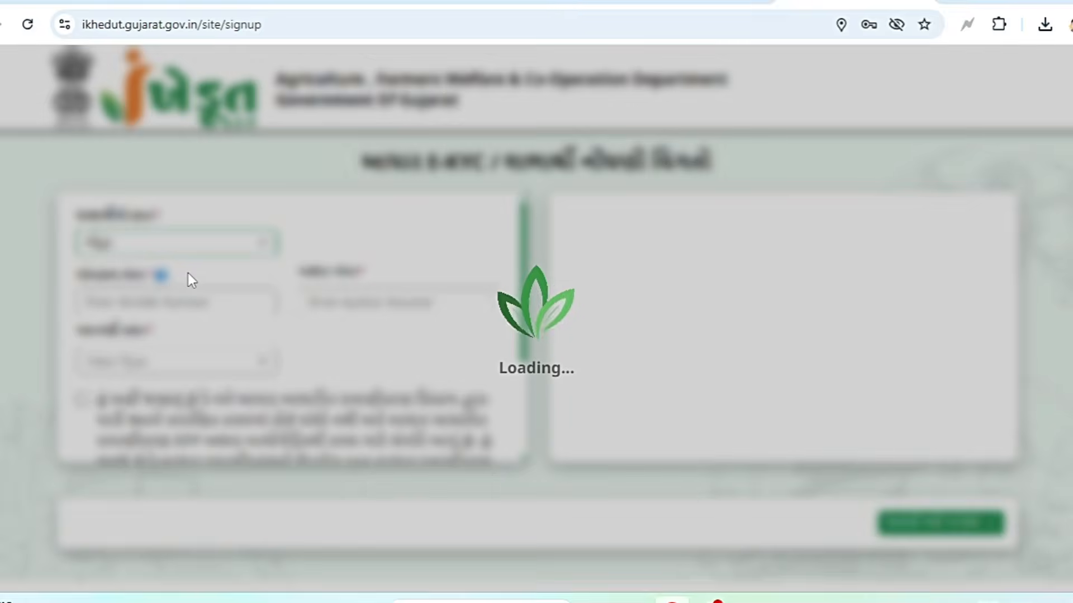
click(231, 302)
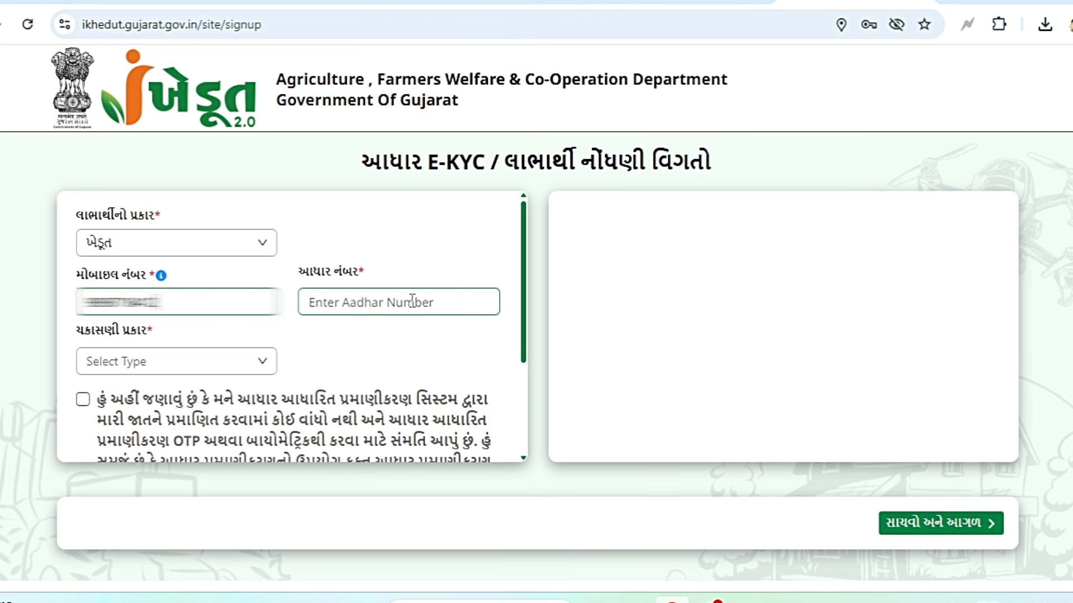
click(411, 301)
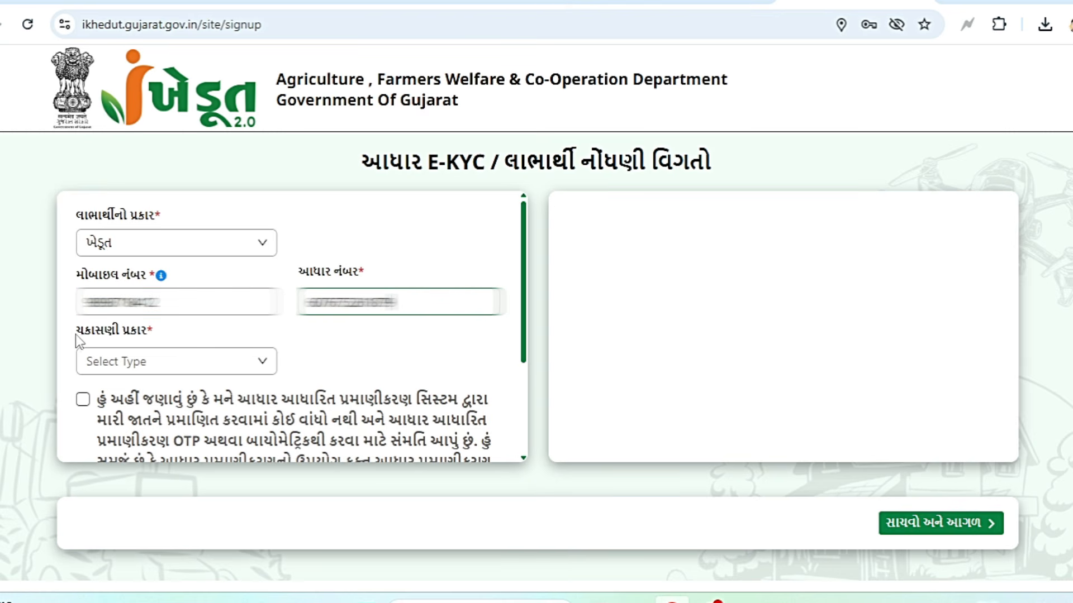
Choose OTP as the verification type, request the OTP and give Aadhaar consent
drag(75, 333, 173, 332)
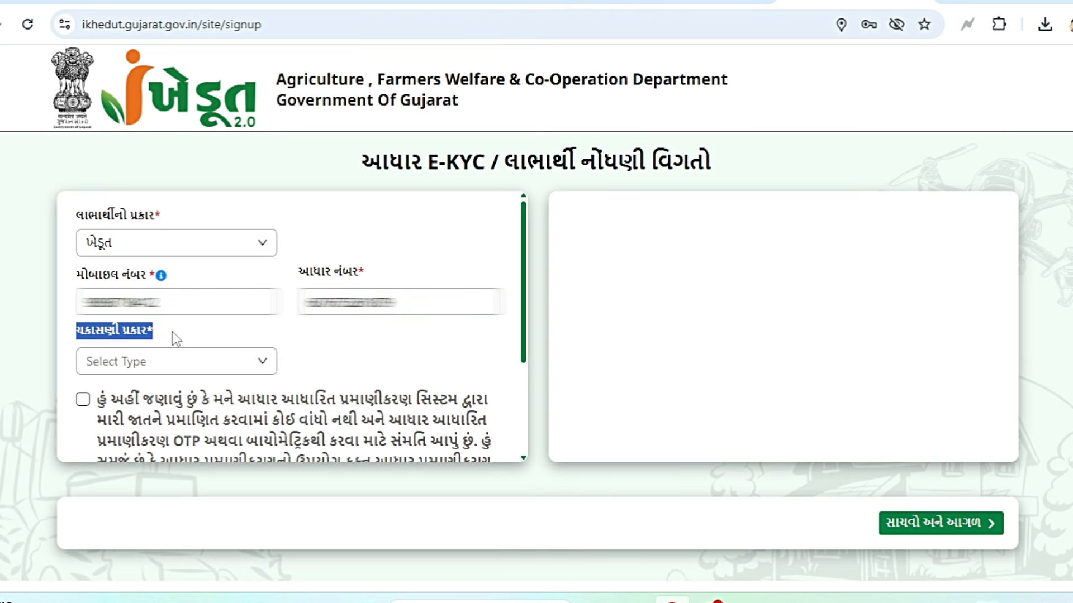
click(191, 364)
click(245, 363)
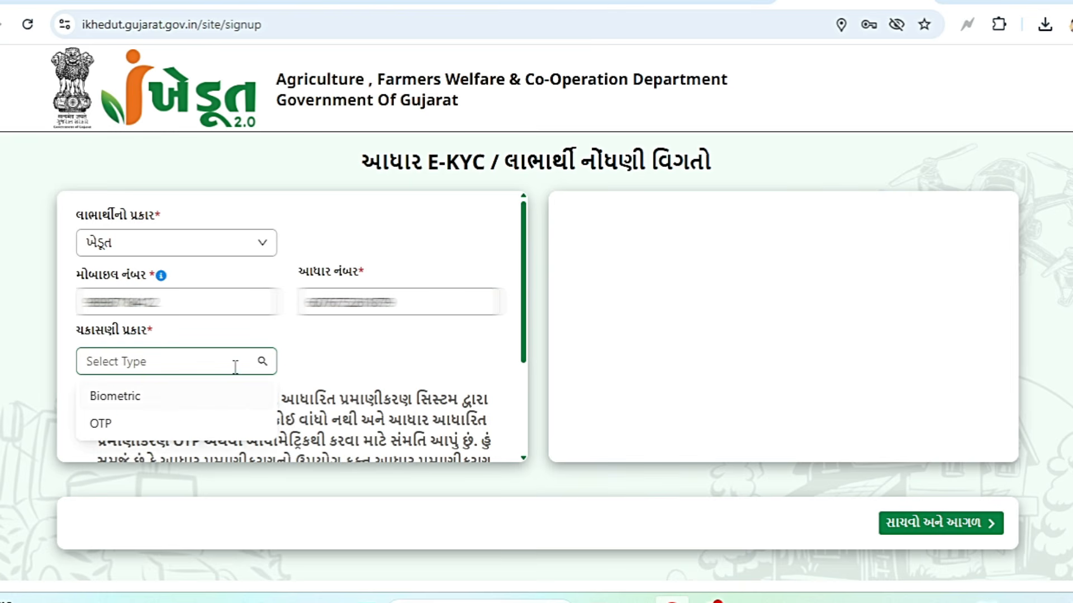
click(156, 425)
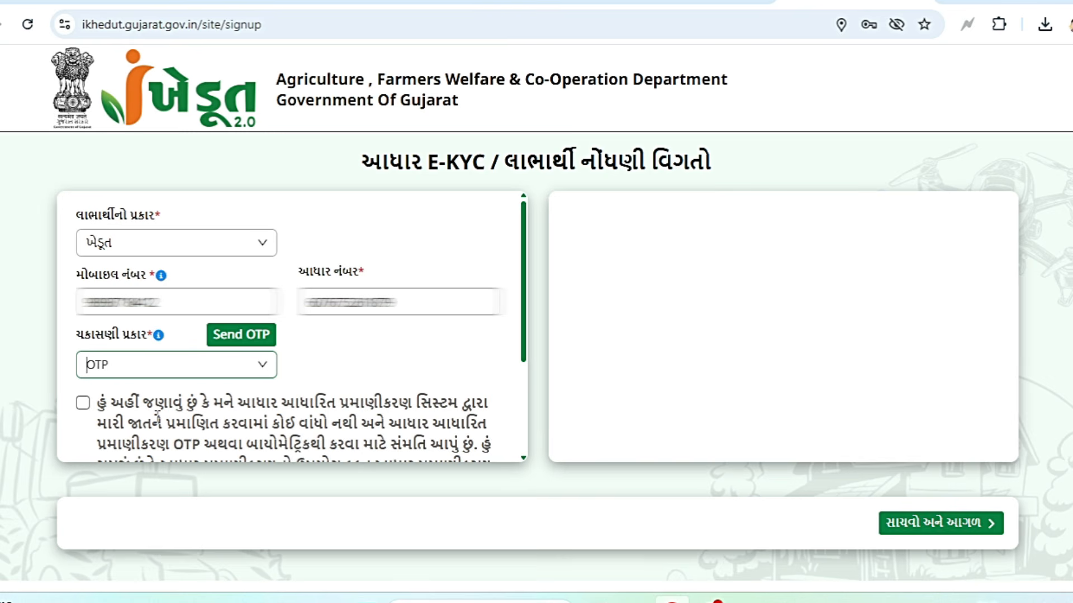
click(256, 341)
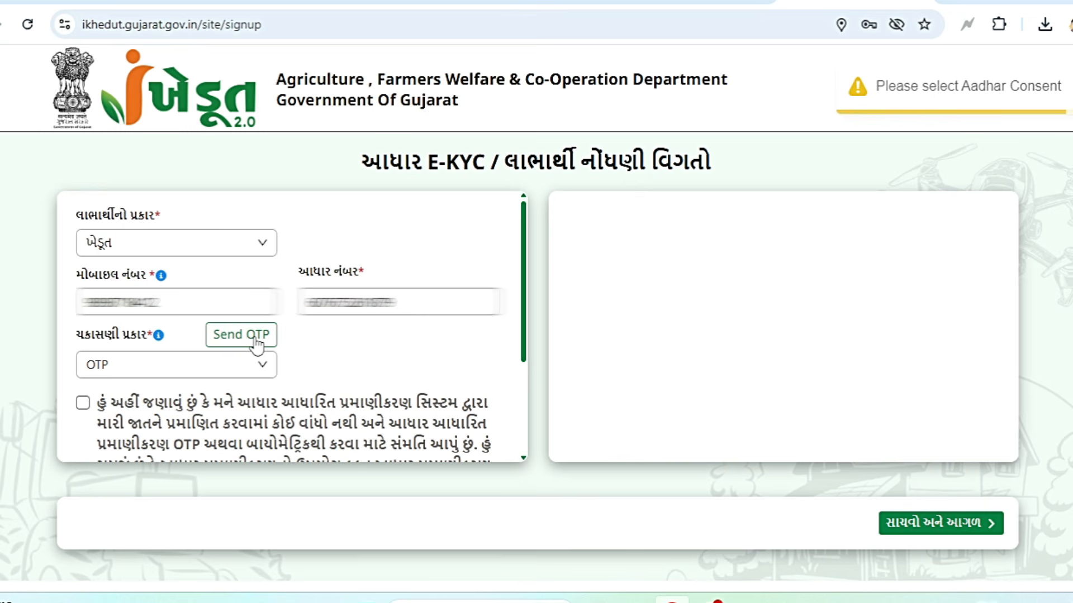
click(82, 402)
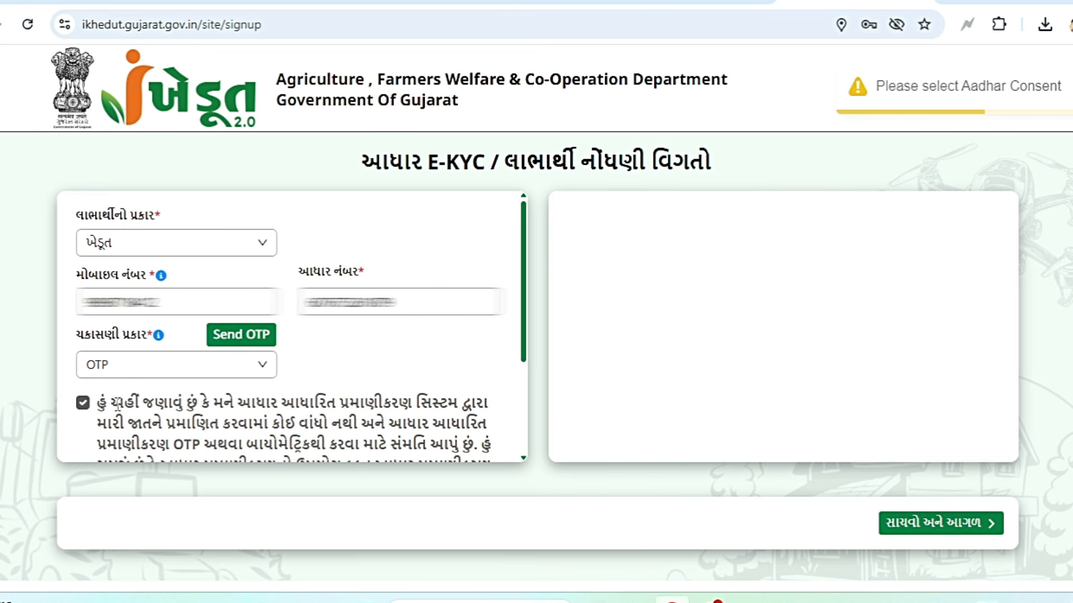
Send and enter the received Aadhaar OTP, answer the captcha with 4, and save
click(252, 337)
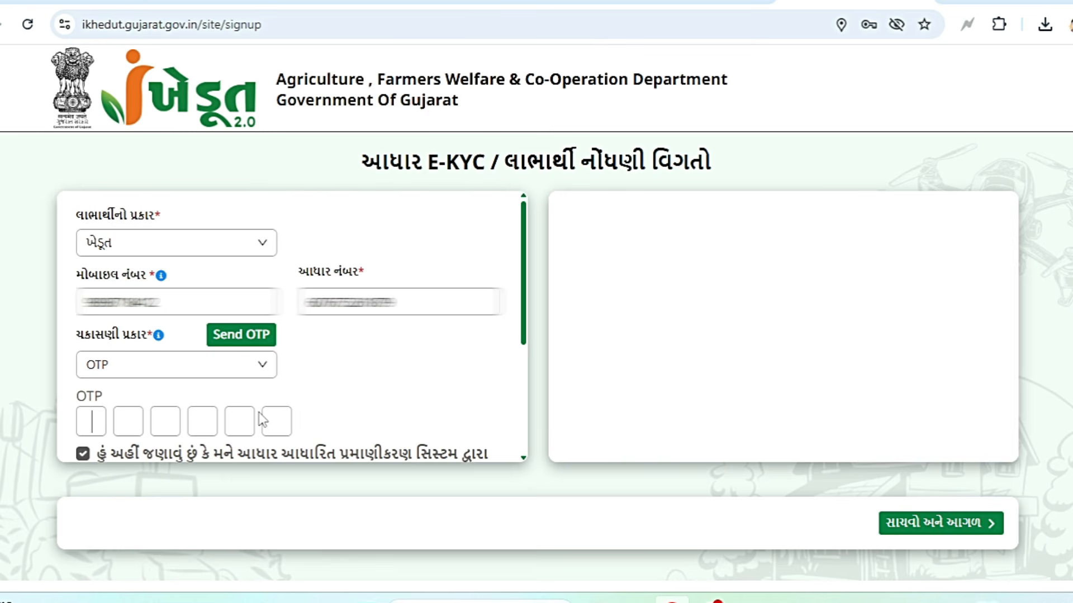
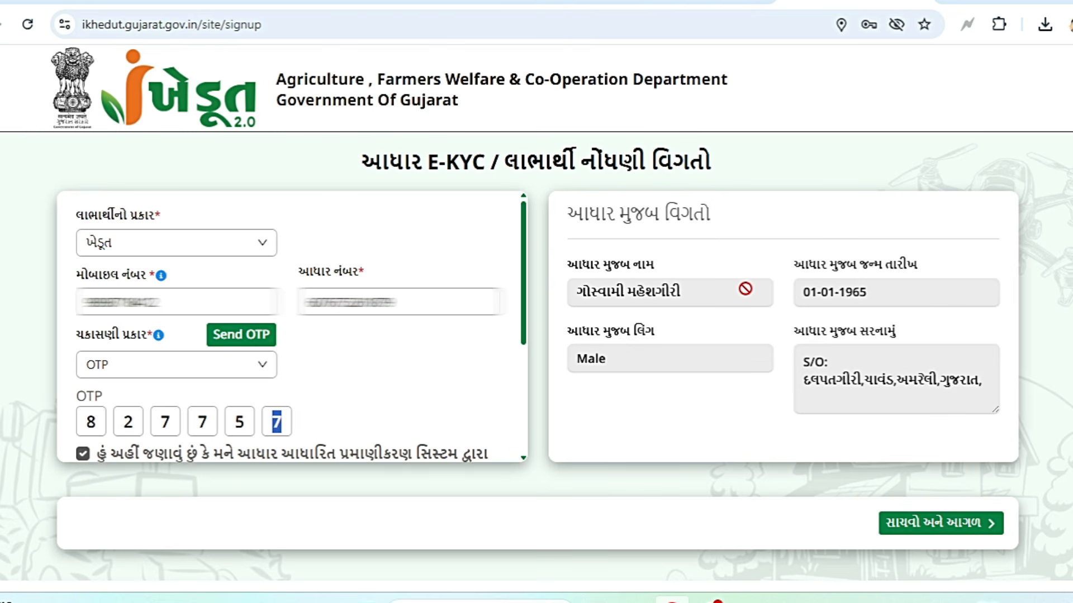
scroll(383, 361, down, 4)
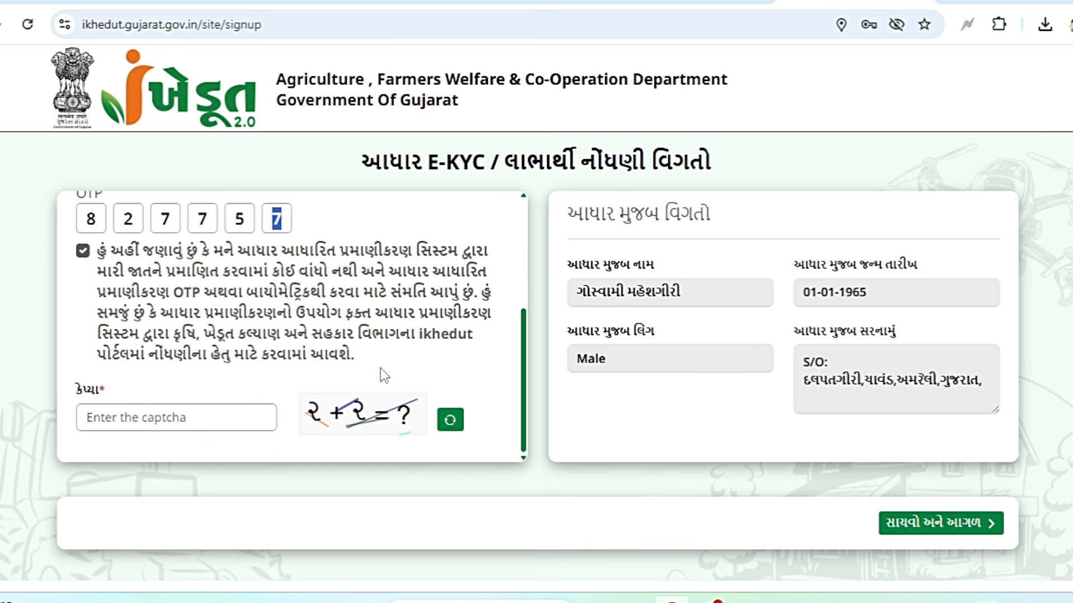
click(171, 419)
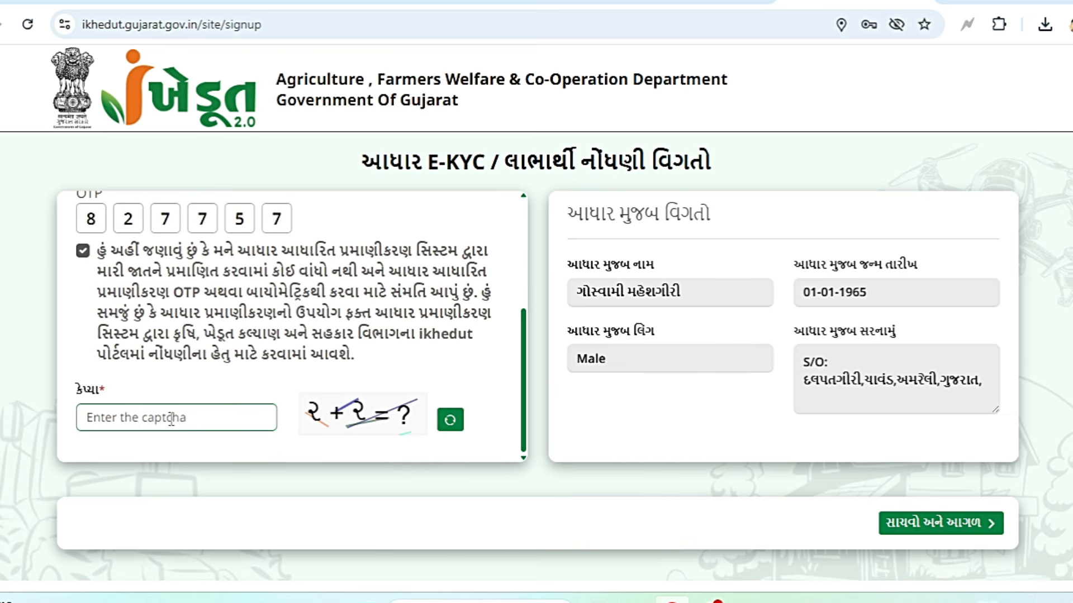
text(4)
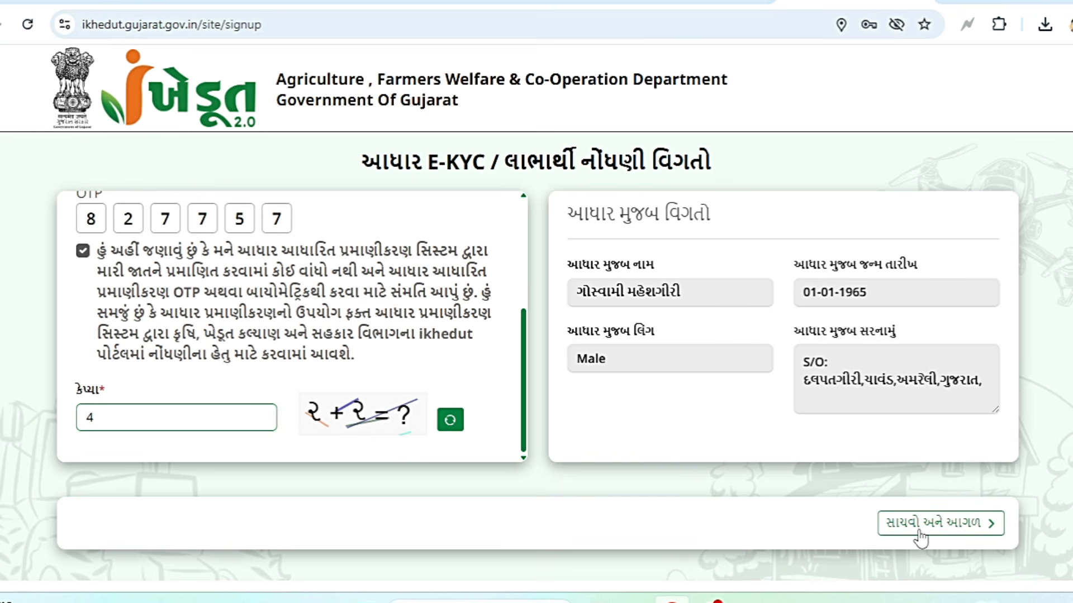
click(966, 530)
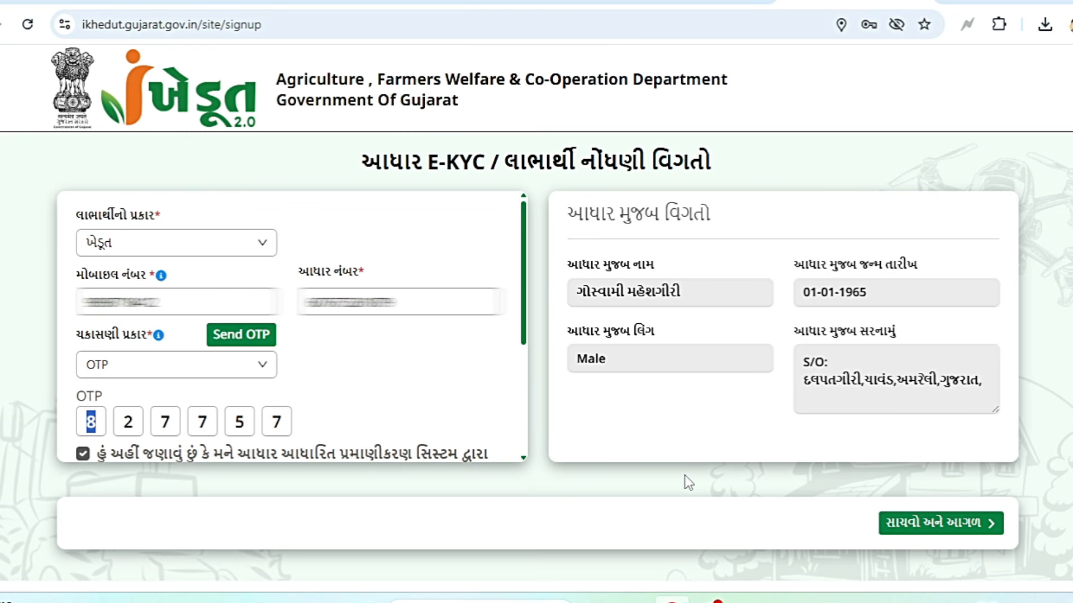
Re-answer the captcha with 12 and save the e-KYC details
scroll(290, 335, down, 4)
click(257, 418)
text(12)
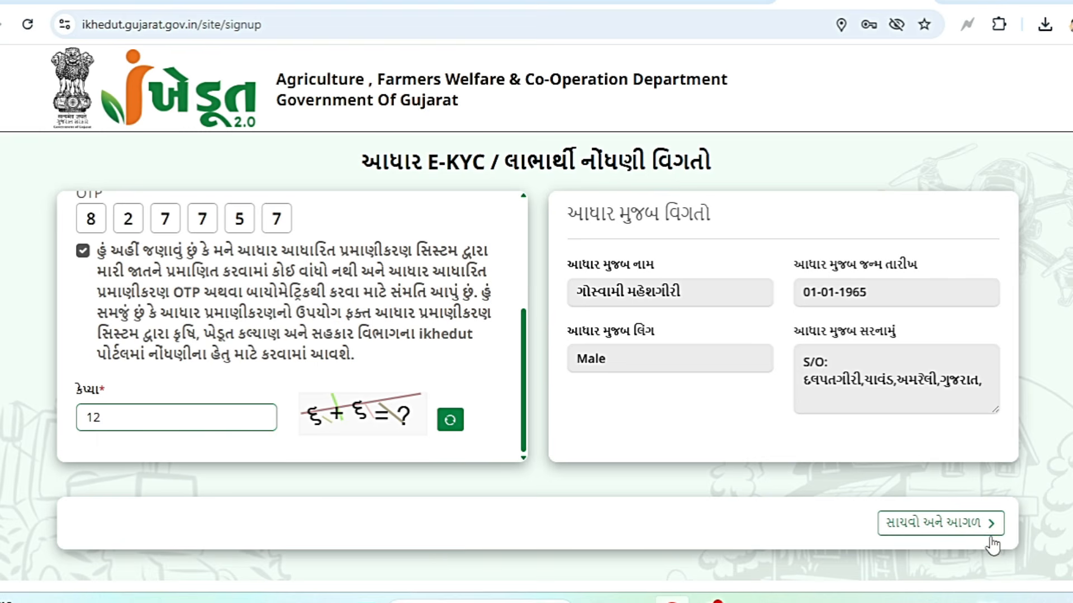
click(932, 528)
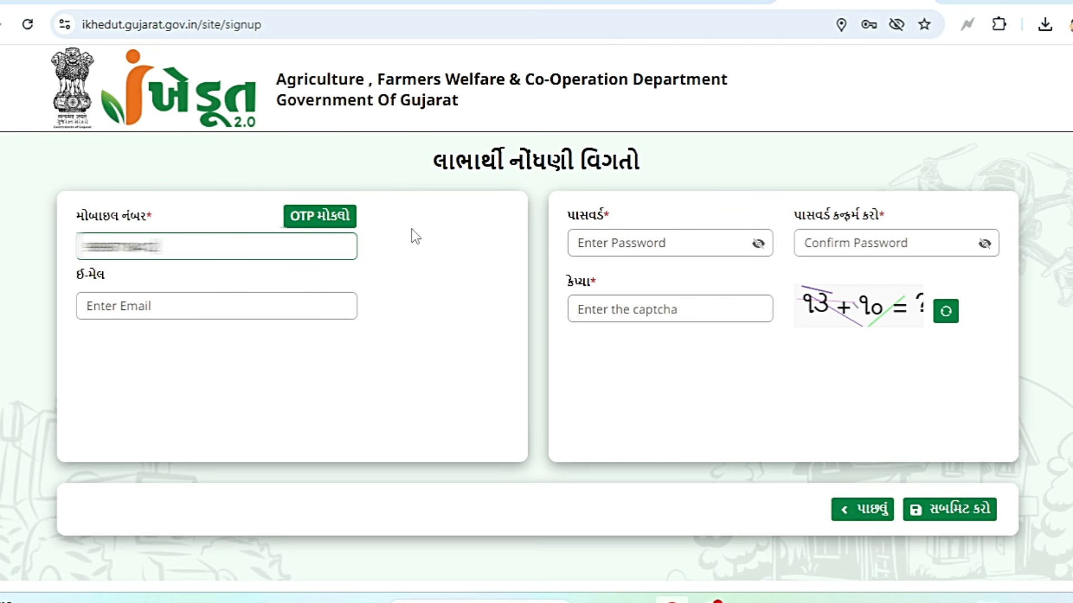
Send the OTP to the mobile number and paste in the account password
click(338, 226)
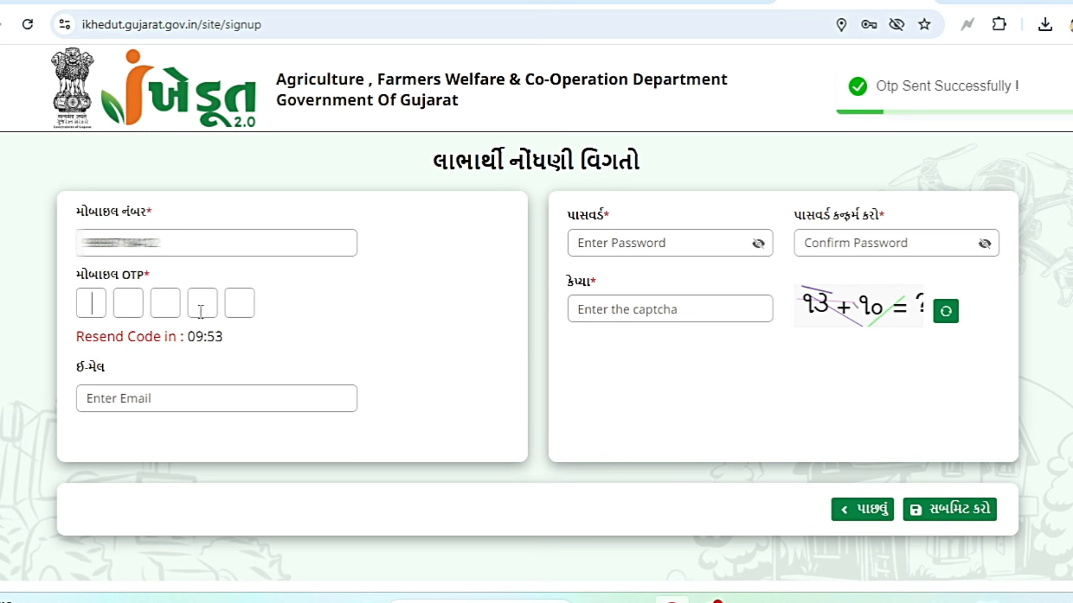
click(615, 239)
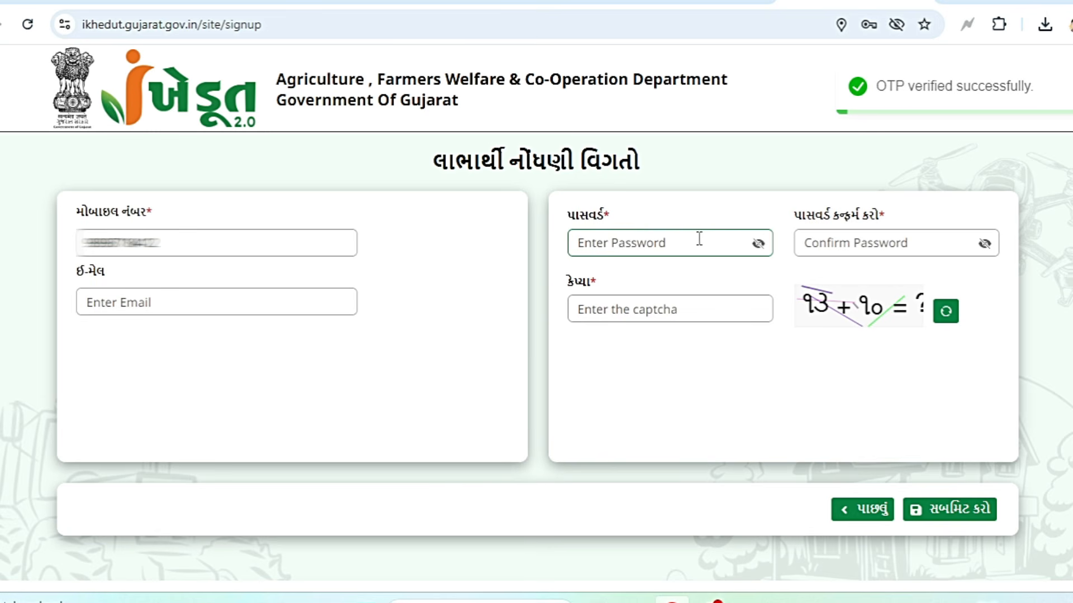
drag(565, 218, 623, 220)
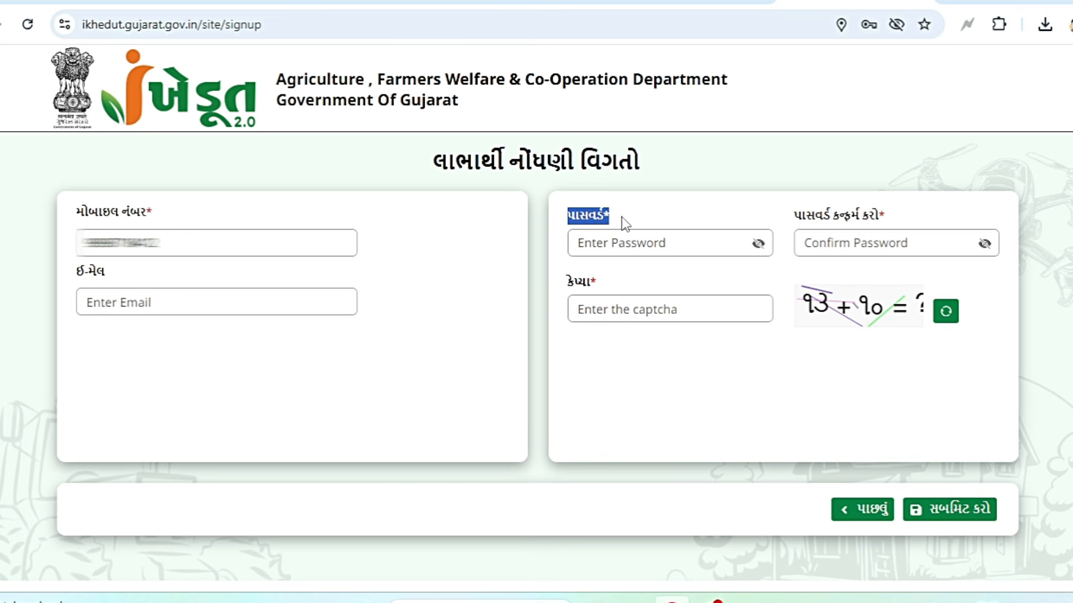
click(669, 243)
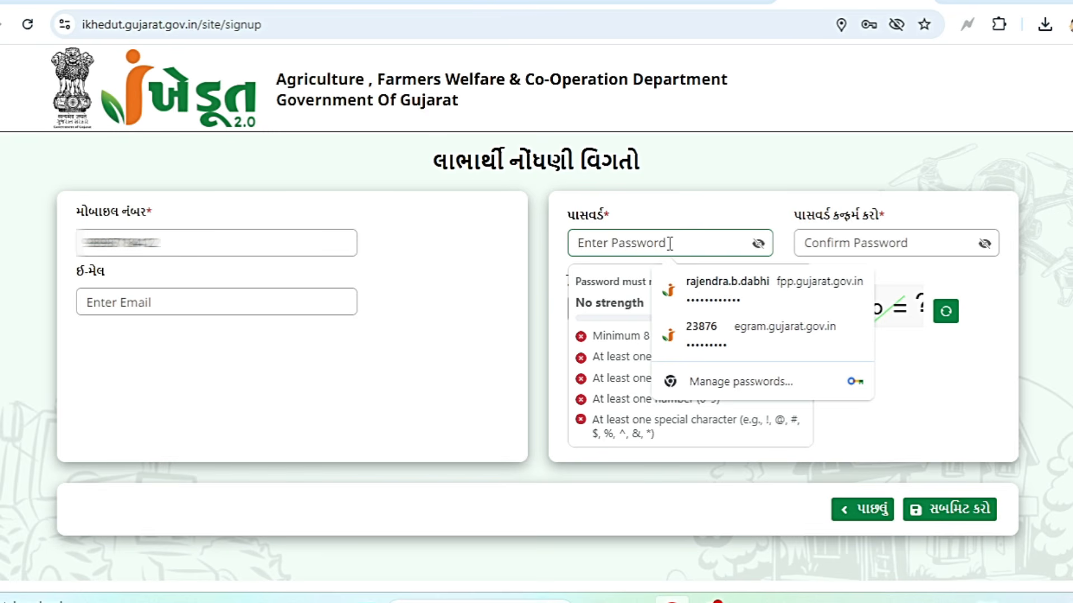
key(ctrl+v)
Confirm the password, answer the captcha with 23 and submit the registration
drag(798, 219, 878, 219)
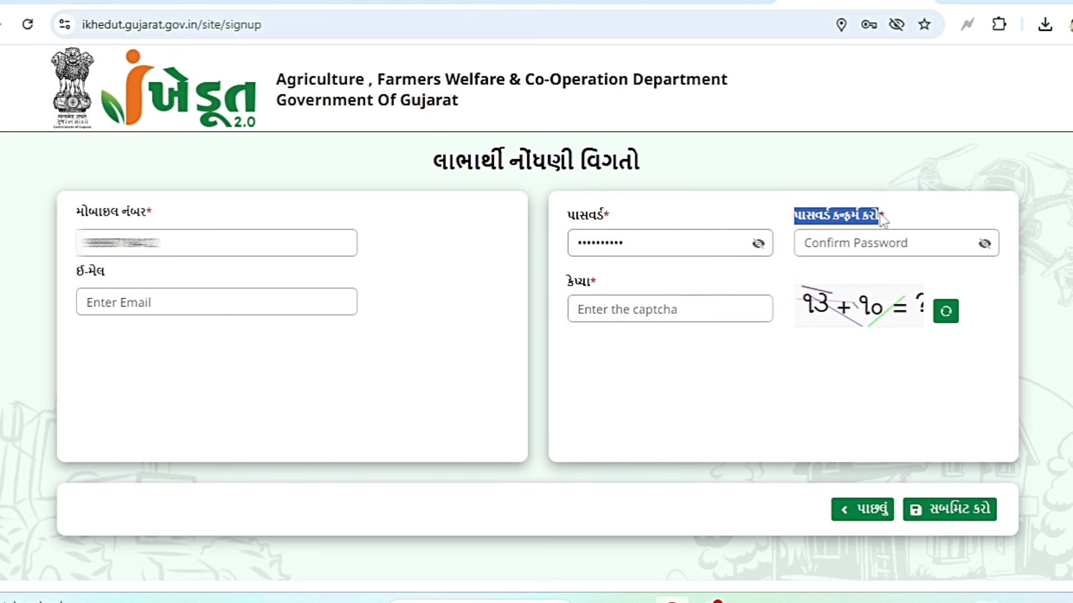
click(852, 239)
key(ctrl+v)
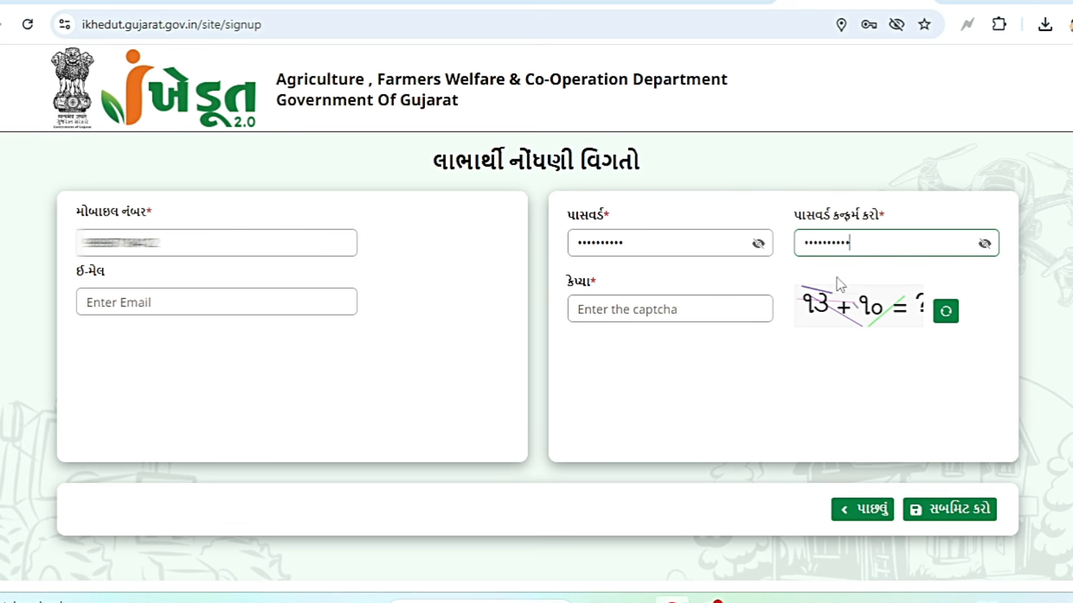
click(642, 312)
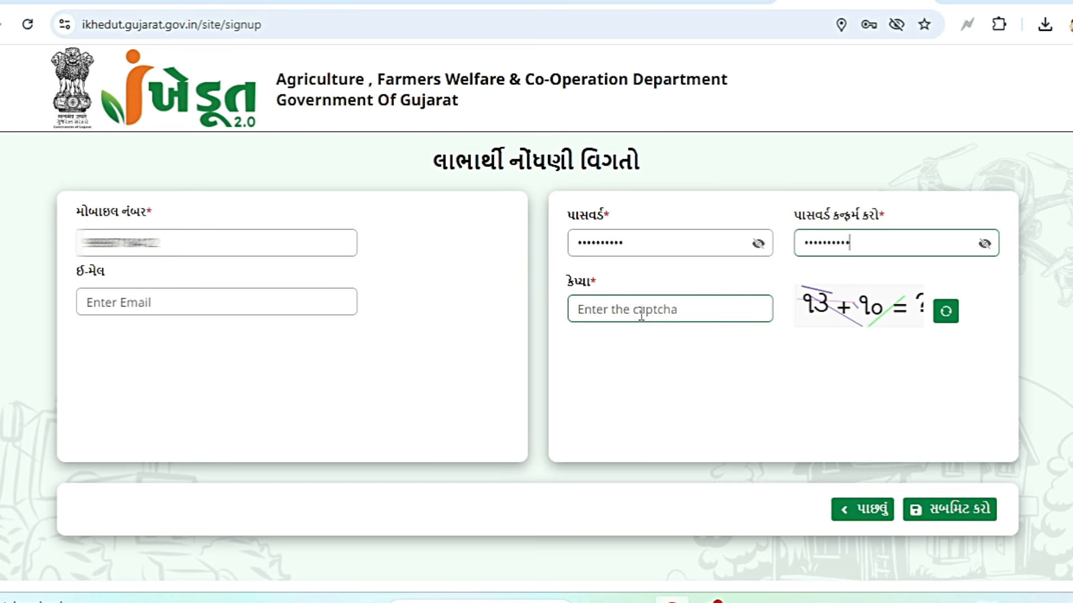
text(23)
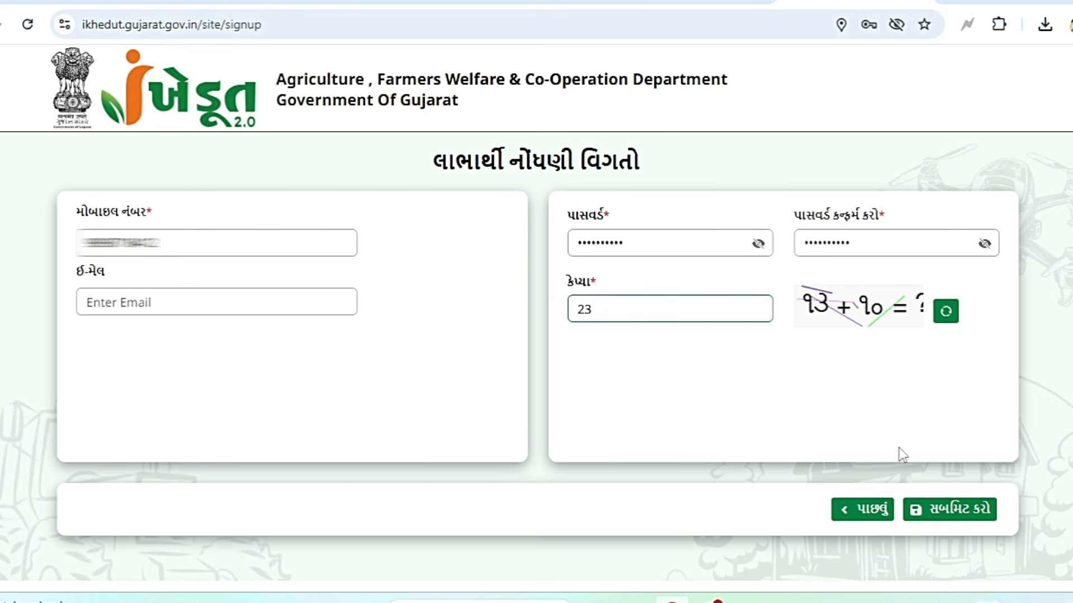
click(971, 512)
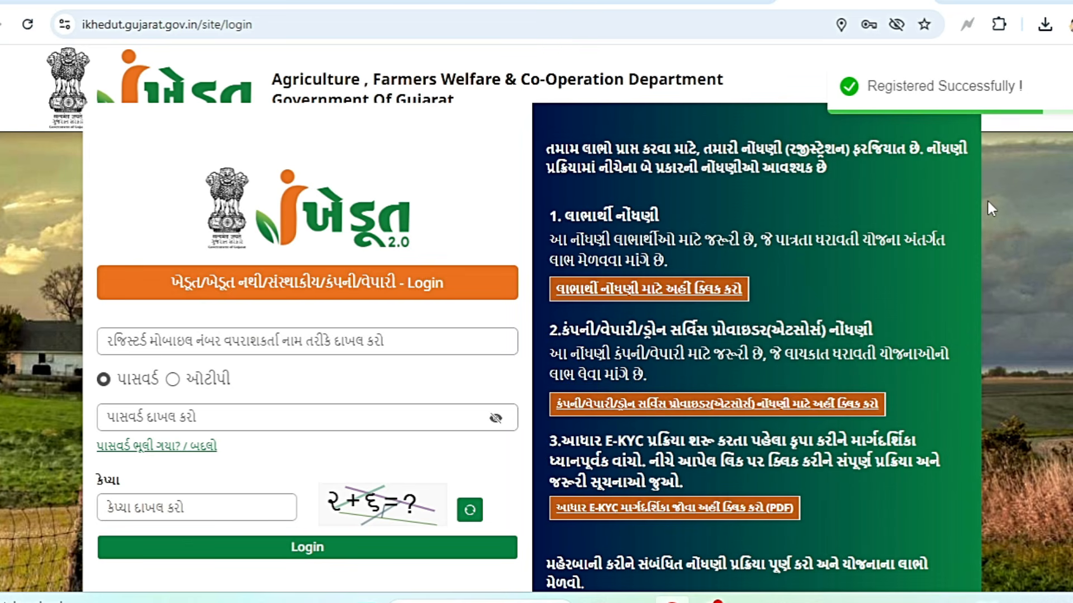
Log in and search the schemes of the ખેતીવાડી department
click(200, 346)
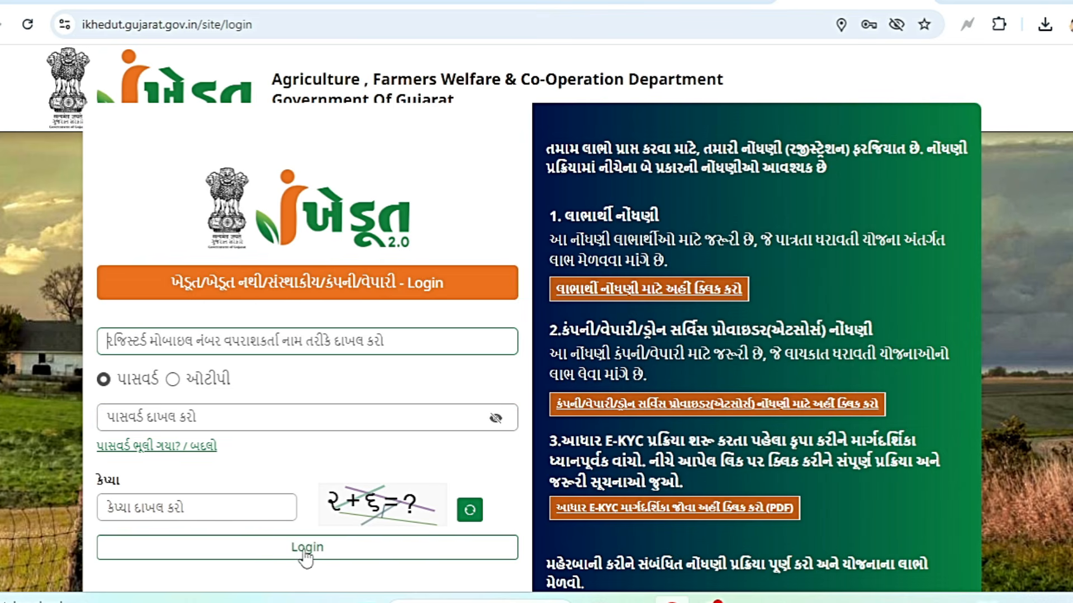
click(356, 554)
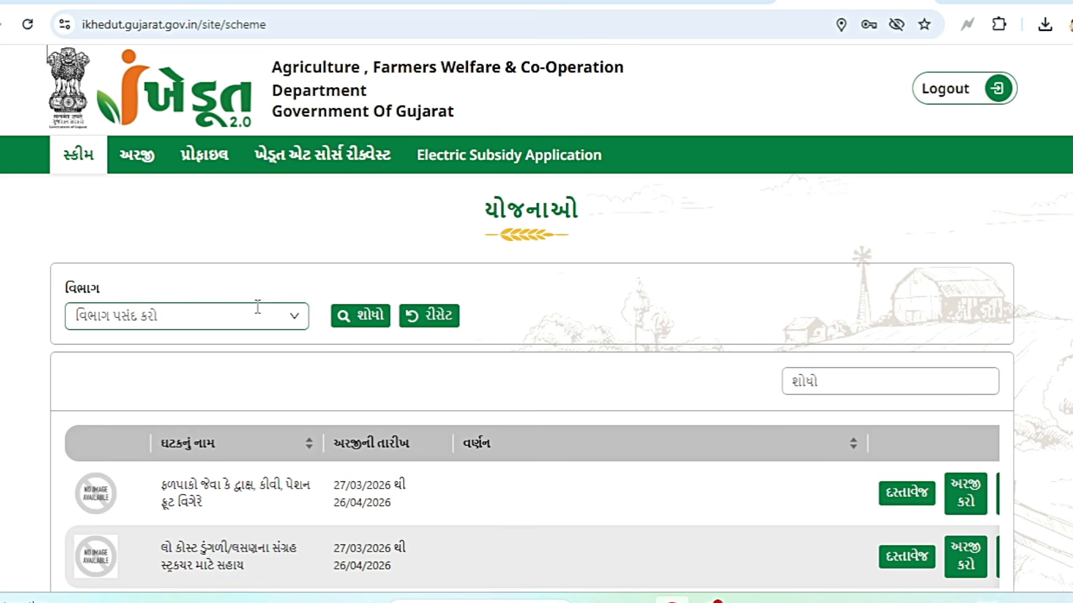
click(296, 326)
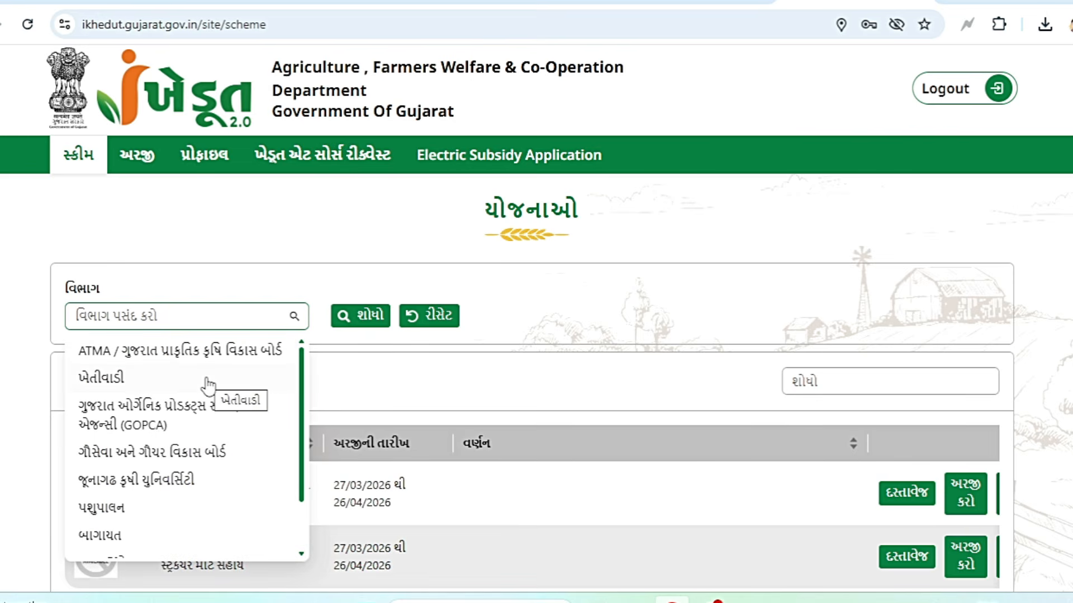
click(107, 382)
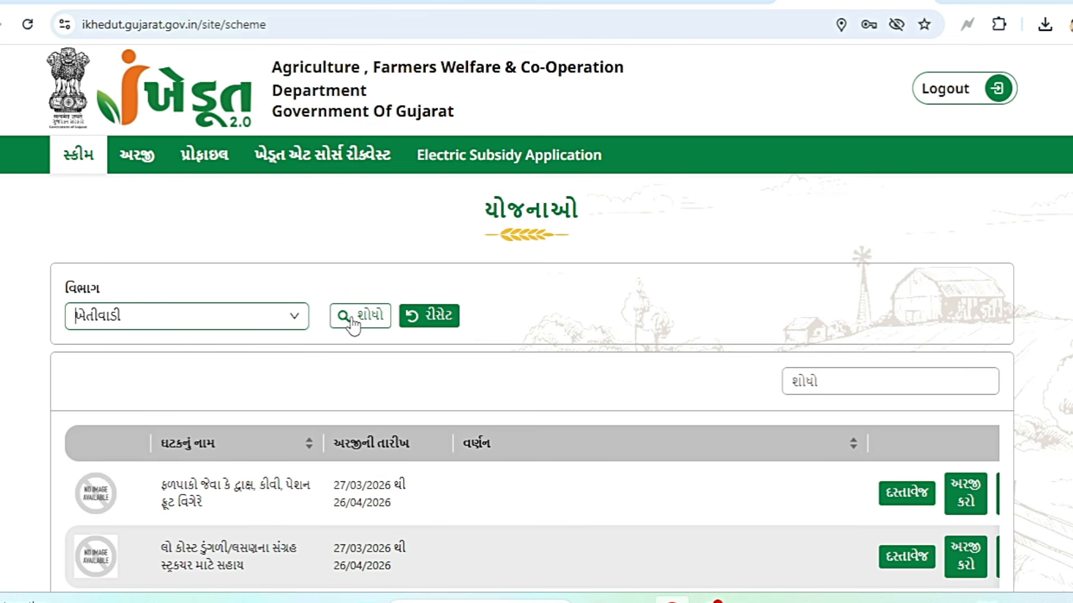
click(362, 319)
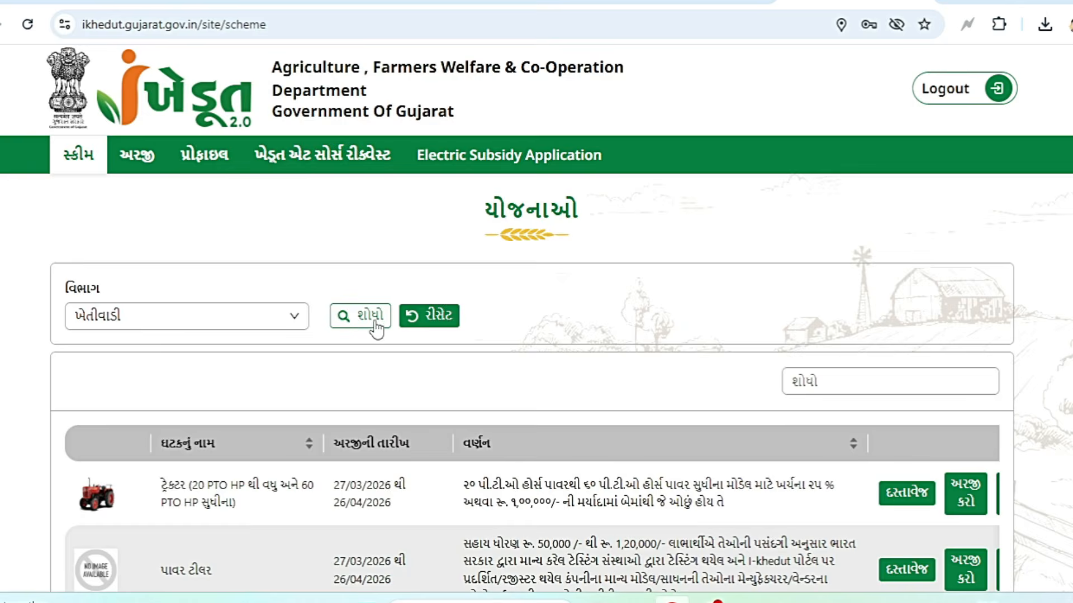
Locate the પ્લાઉ (તમામ પ્રકારના) scheme, start its application and continue to the form
scroll(391, 343, down, 5)
scroll(419, 363, down, 4)
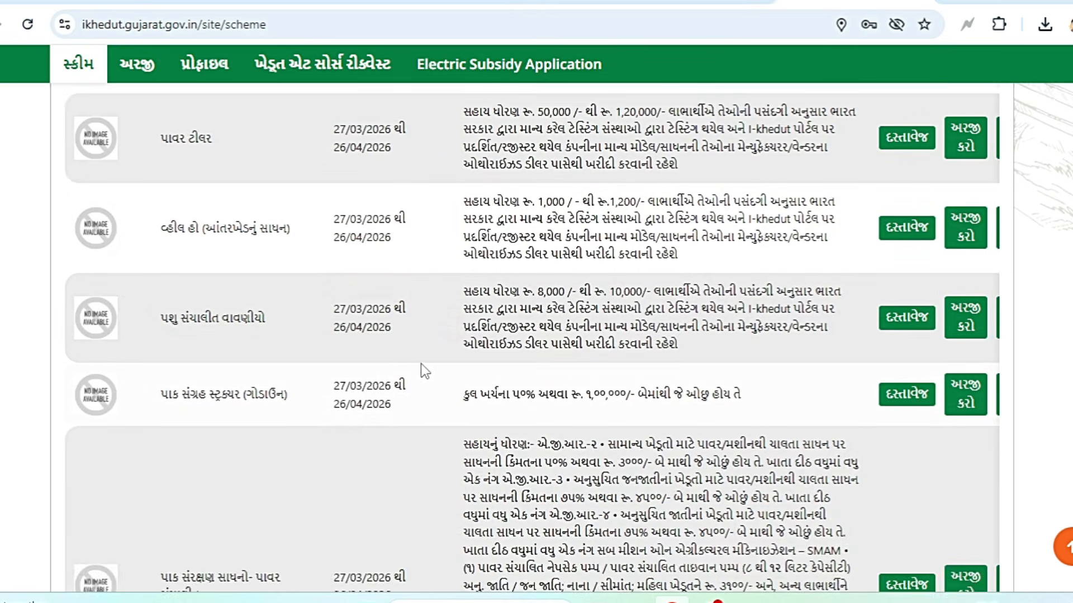
scroll(421, 363, up, 3)
scroll(428, 256, down, 5)
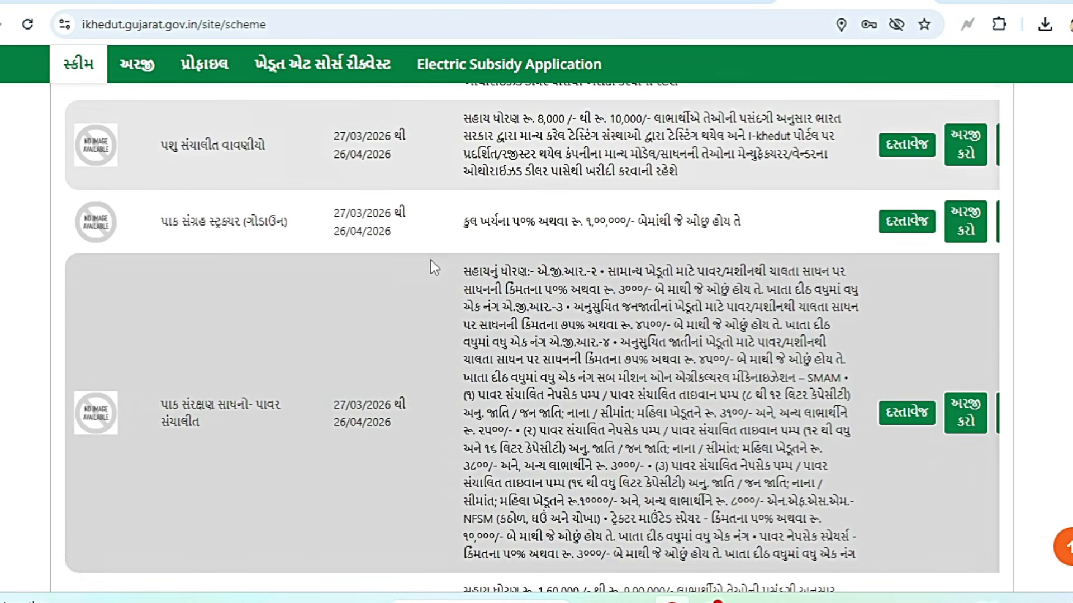
scroll(430, 260, up, 3)
scroll(431, 266, down, 10)
drag(163, 432, 266, 435)
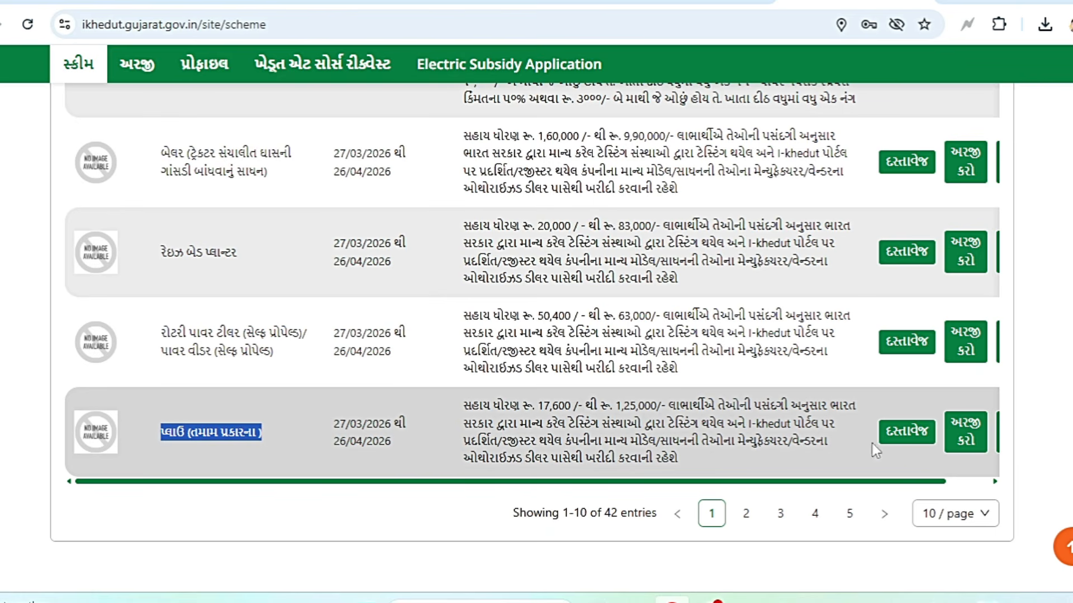
click(971, 442)
scroll(621, 364, down, 3)
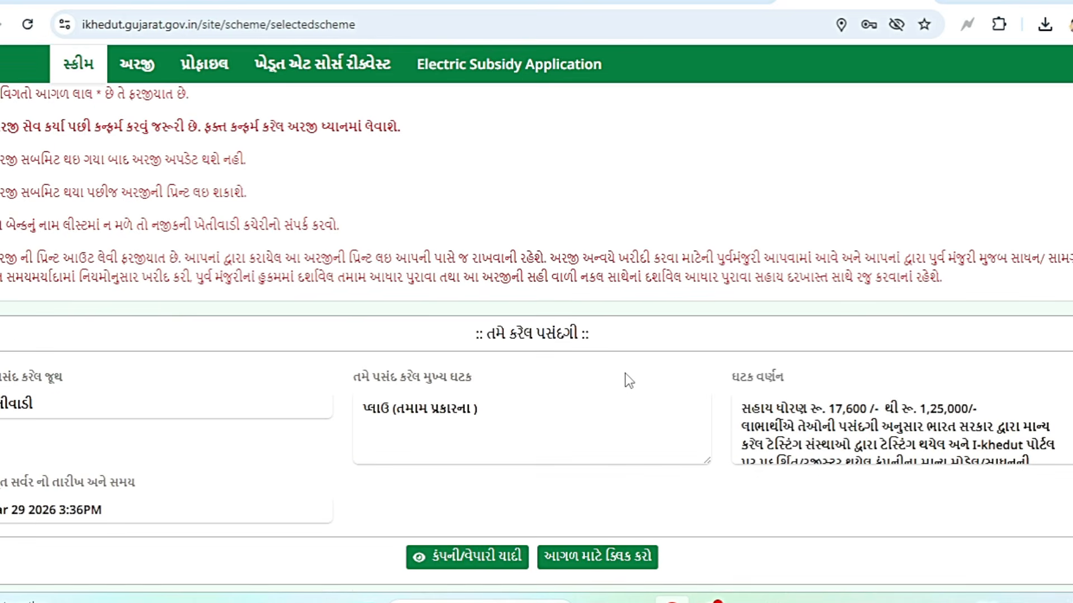
click(611, 565)
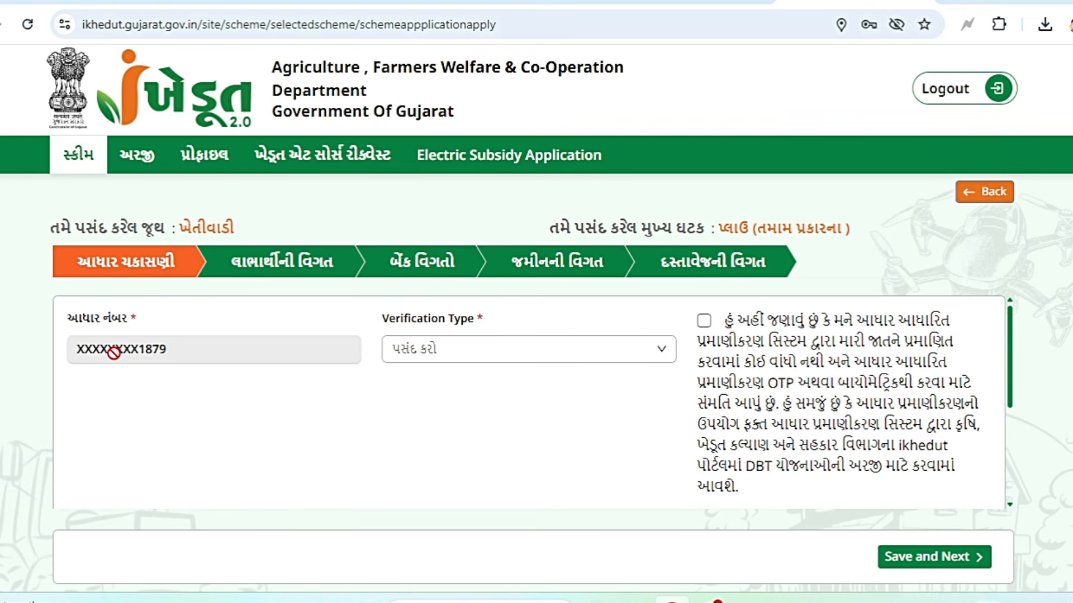
Choose OTP verification, give consent, send and paste the Aadhaar OTP, and verify it
drag(380, 319, 491, 321)
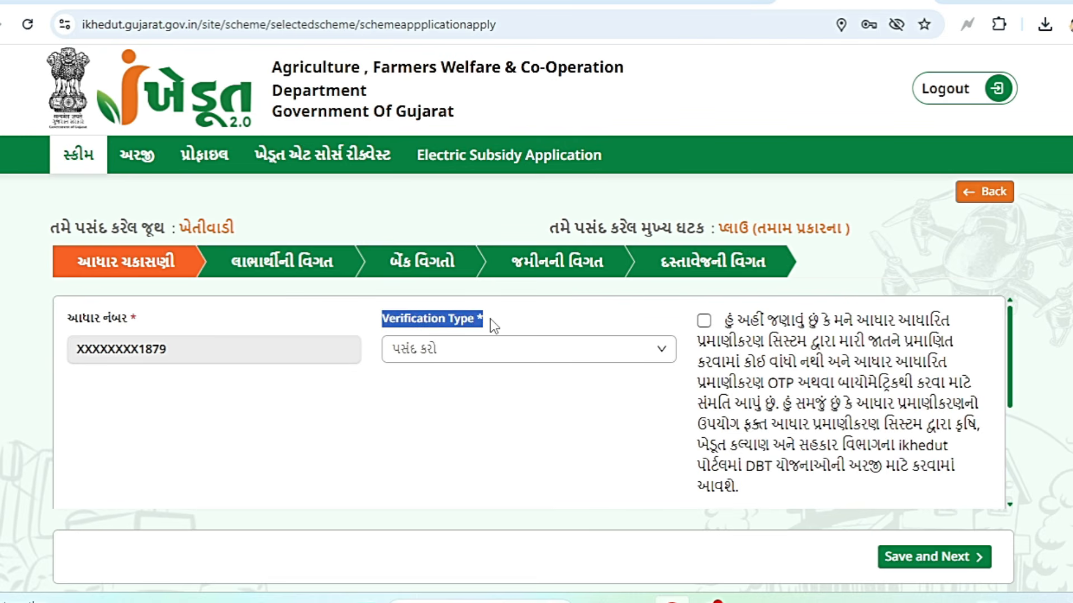
click(556, 350)
click(421, 416)
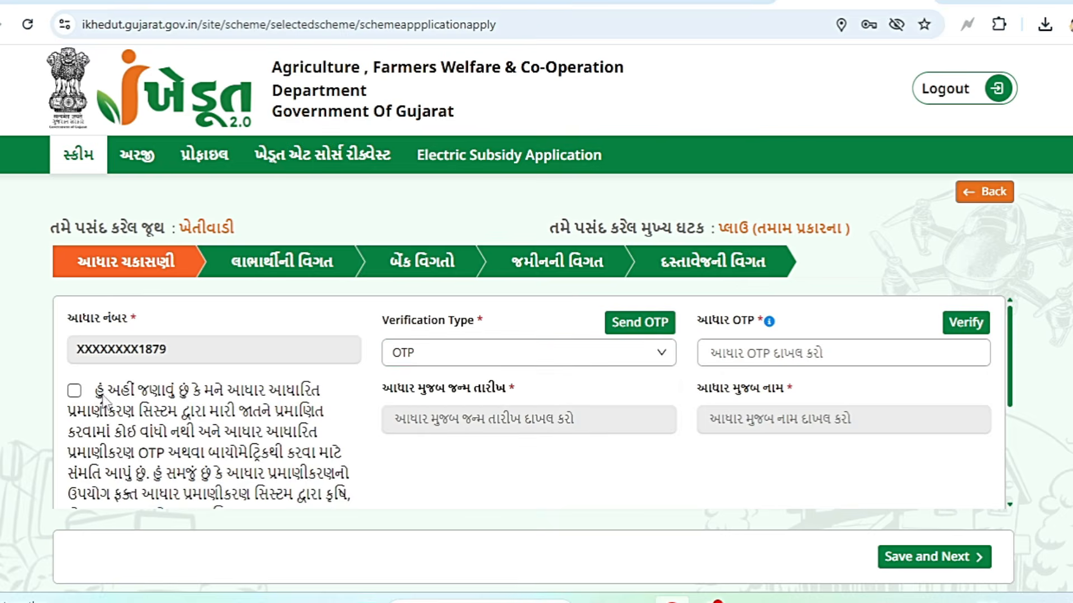
click(75, 391)
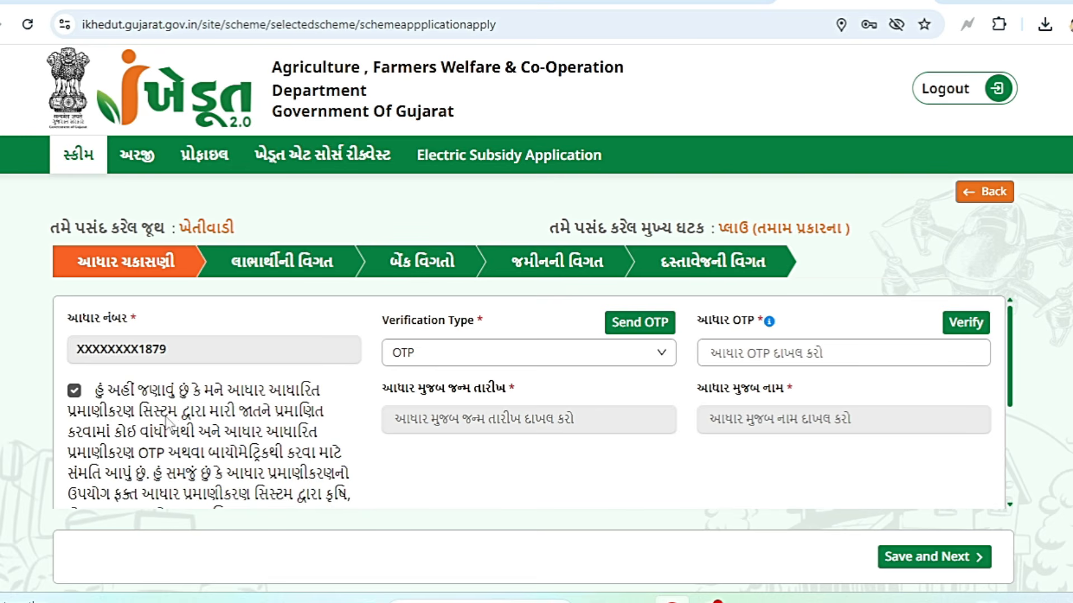
click(649, 328)
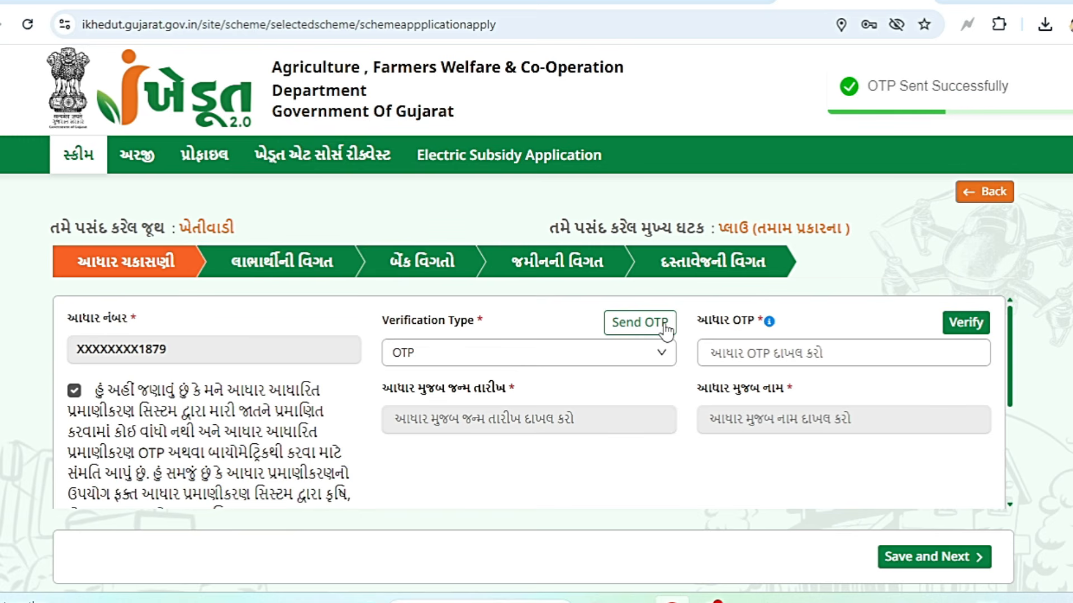
click(651, 335)
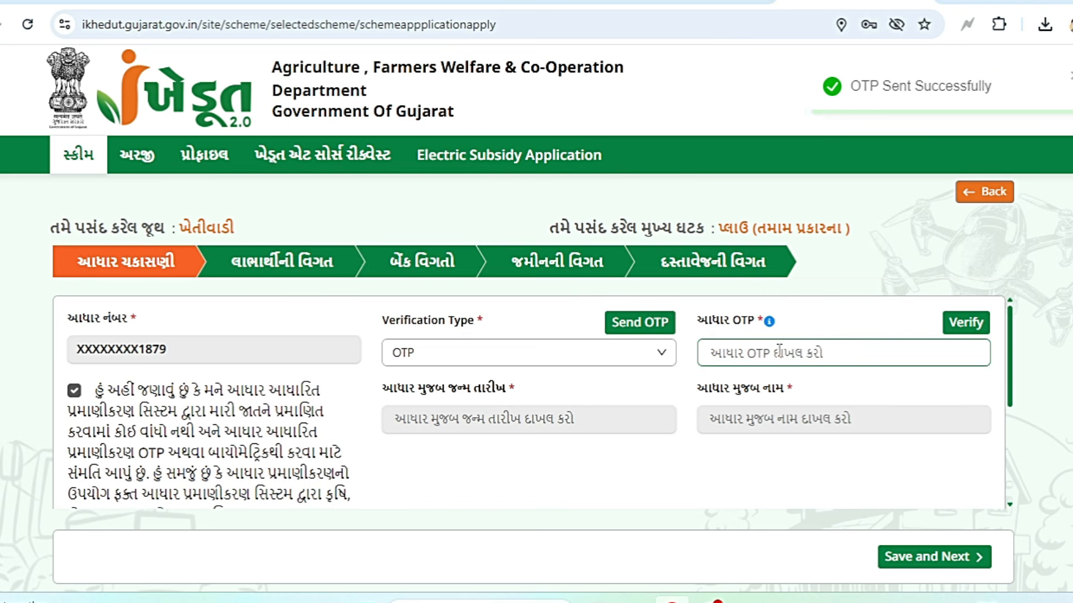
click(785, 352)
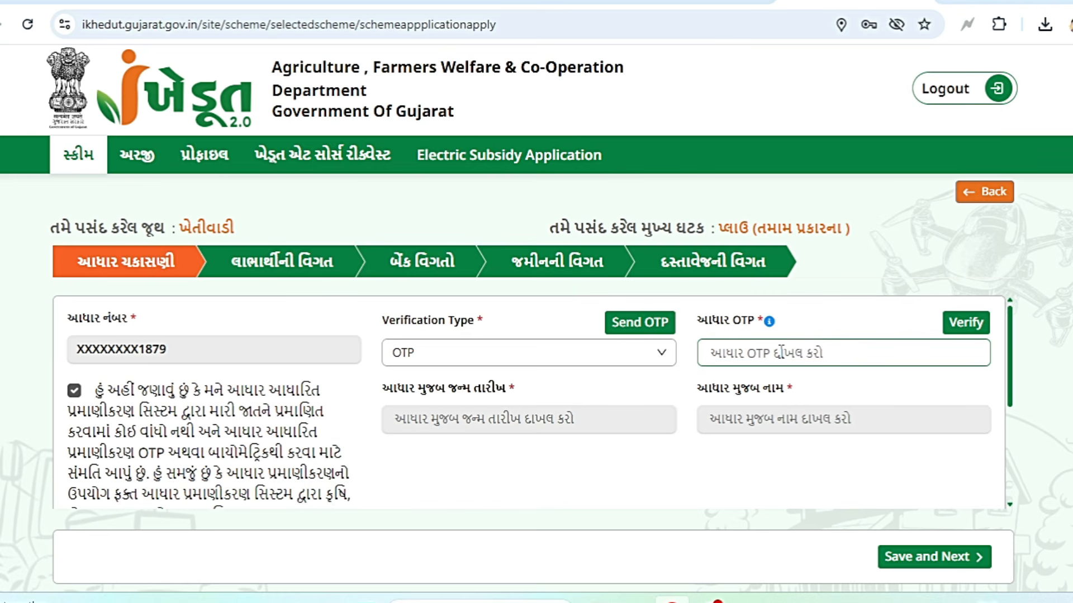
key(ctrl+v)
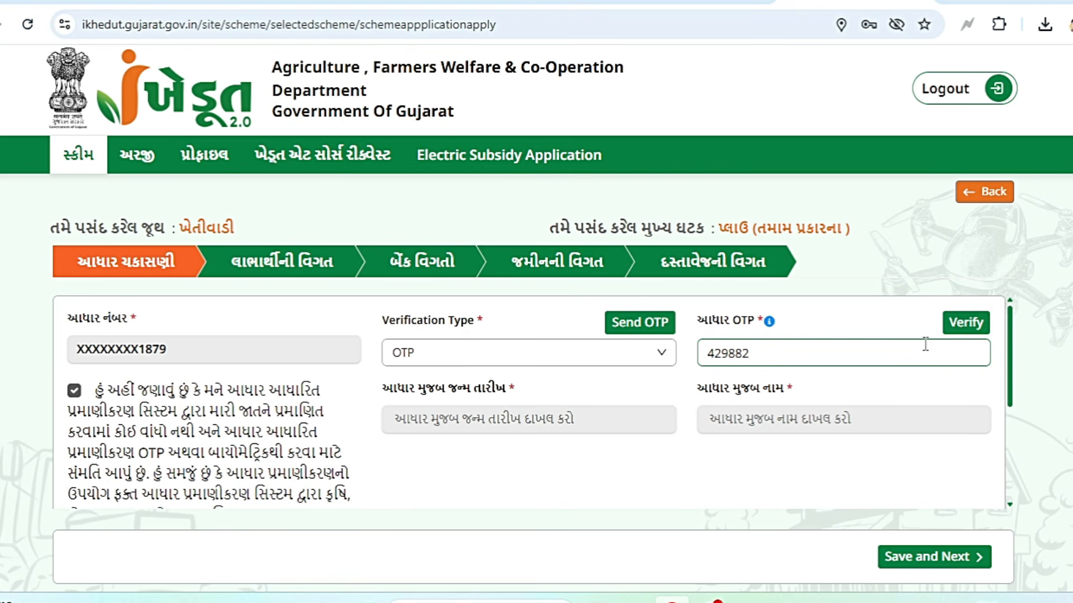
click(977, 322)
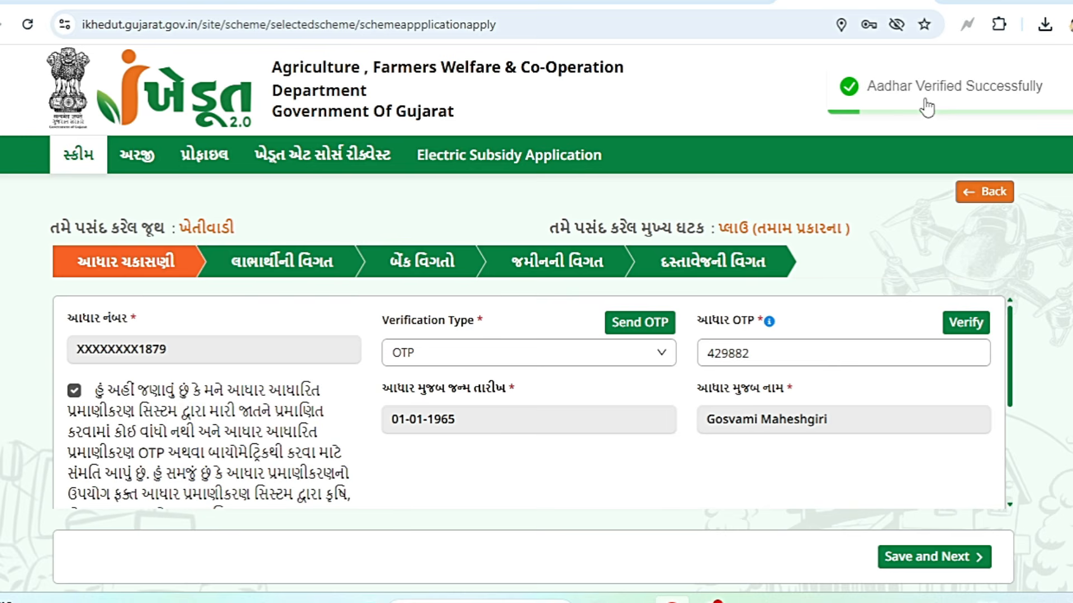
Move to beneficiary details, paste the address and choose district અમરેલી
click(972, 559)
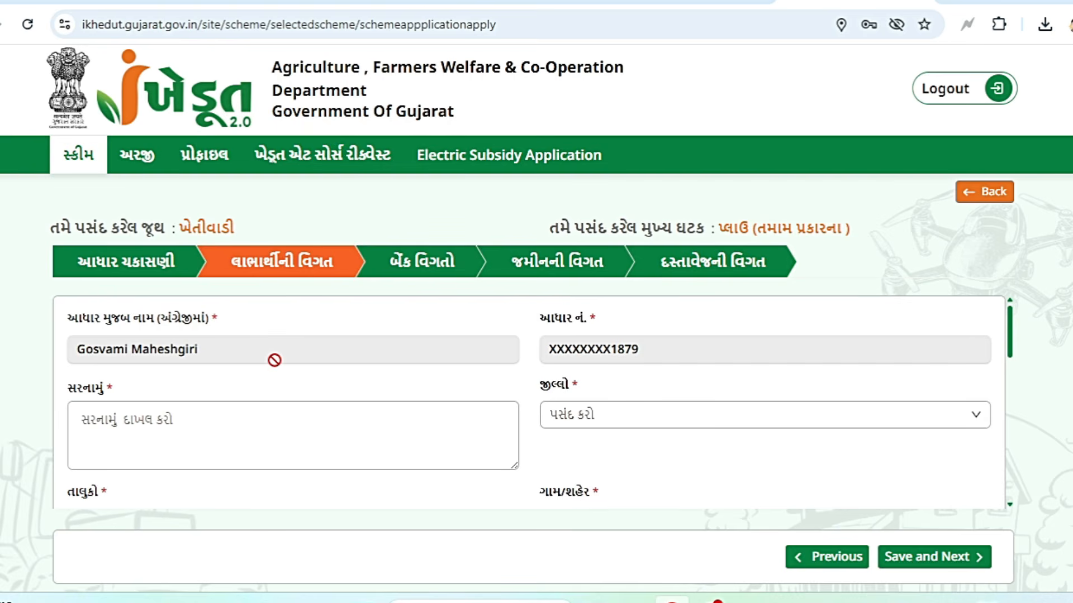
drag(67, 390, 126, 390)
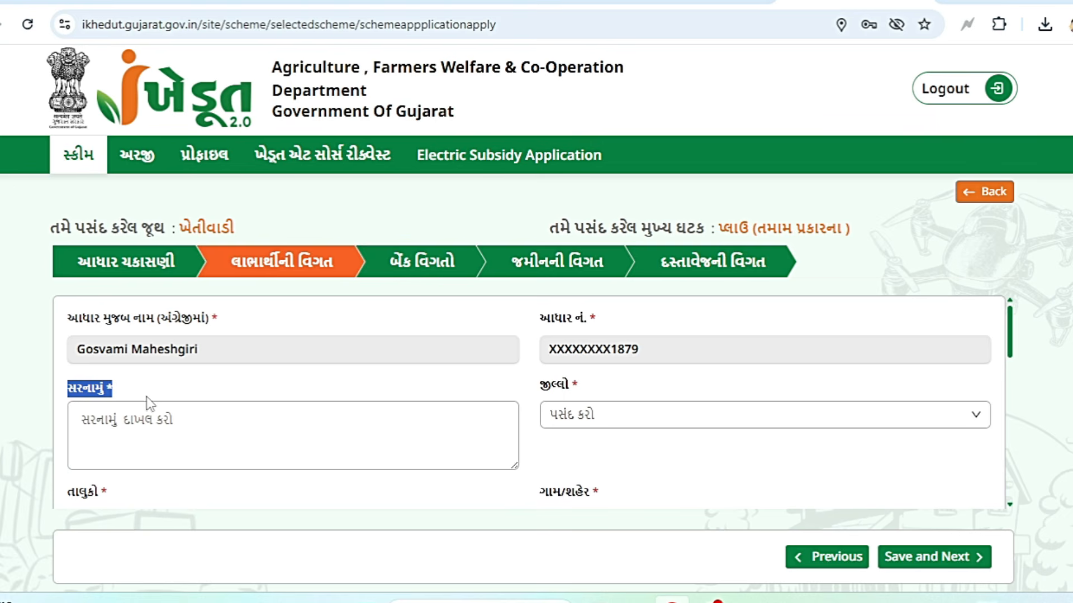
click(222, 425)
text(મુ.નાના રાજકોટ, તા.લાઠી, જી.અમરેલી)
click(671, 412)
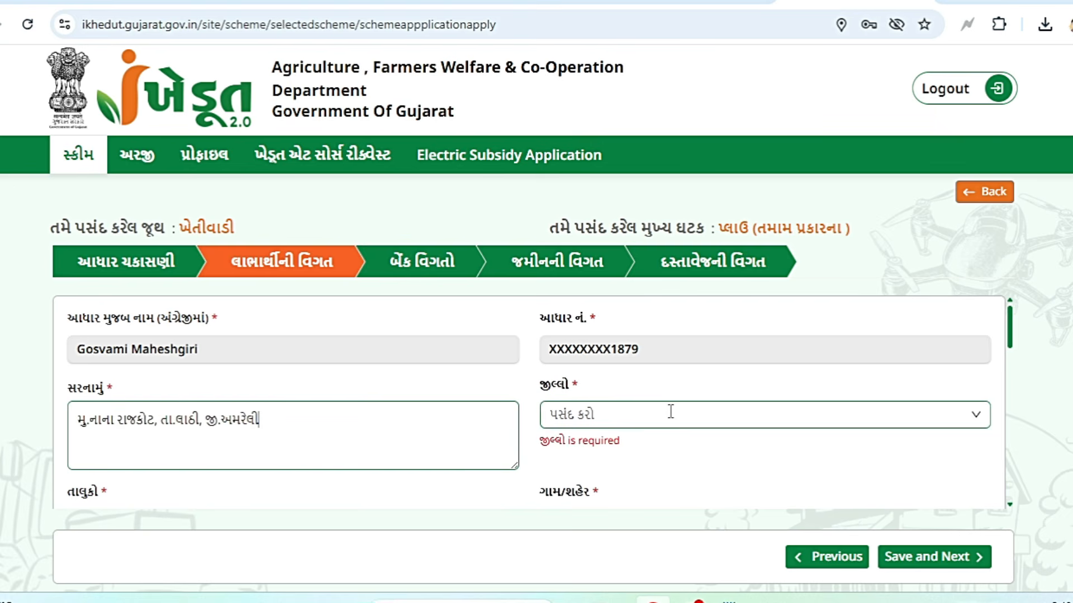
click(735, 417)
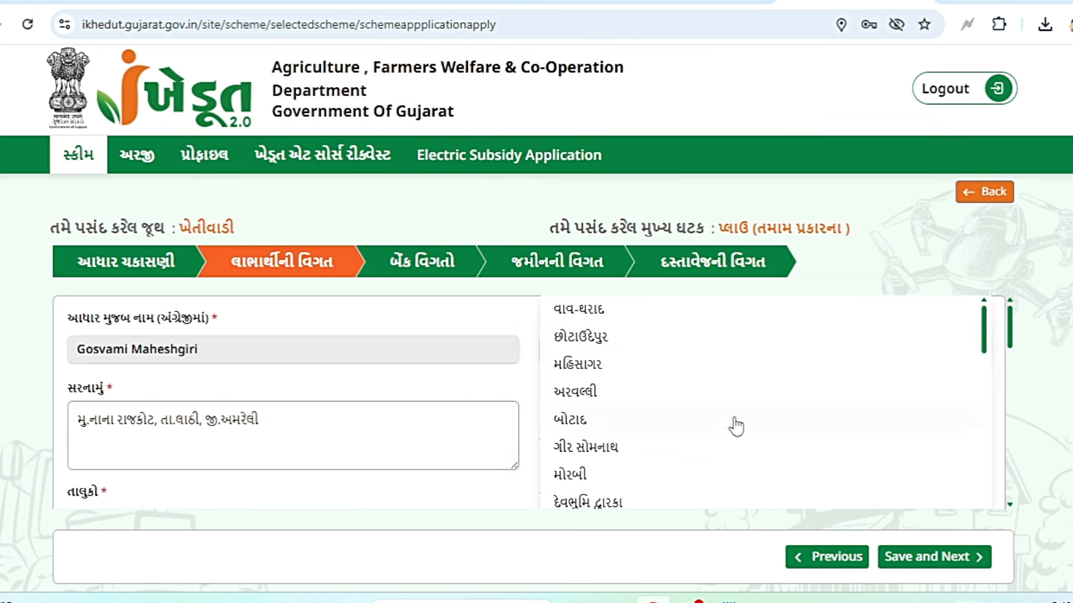
click(655, 340)
Choose taluka લાઠી and a village, enter the PIN code, and begin the caste selection
scroll(738, 447, down, 3)
click(187, 351)
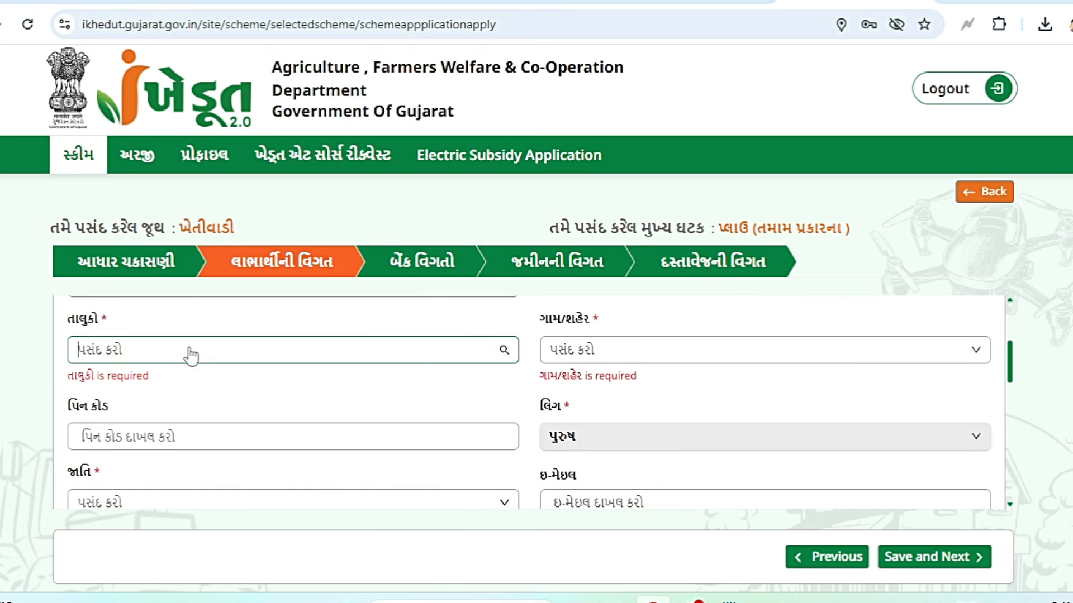
click(93, 356)
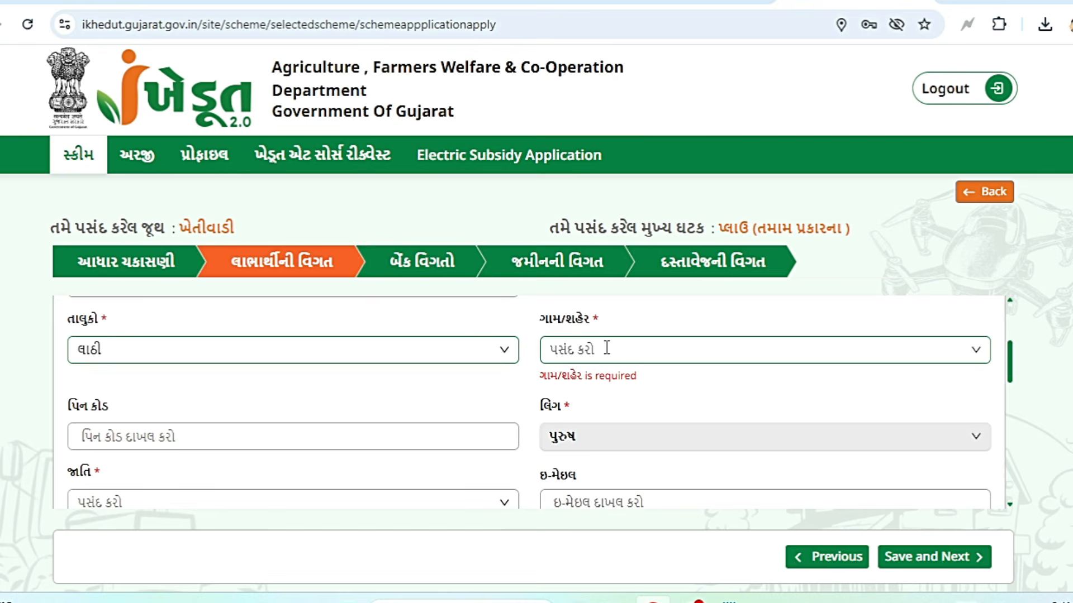
click(665, 352)
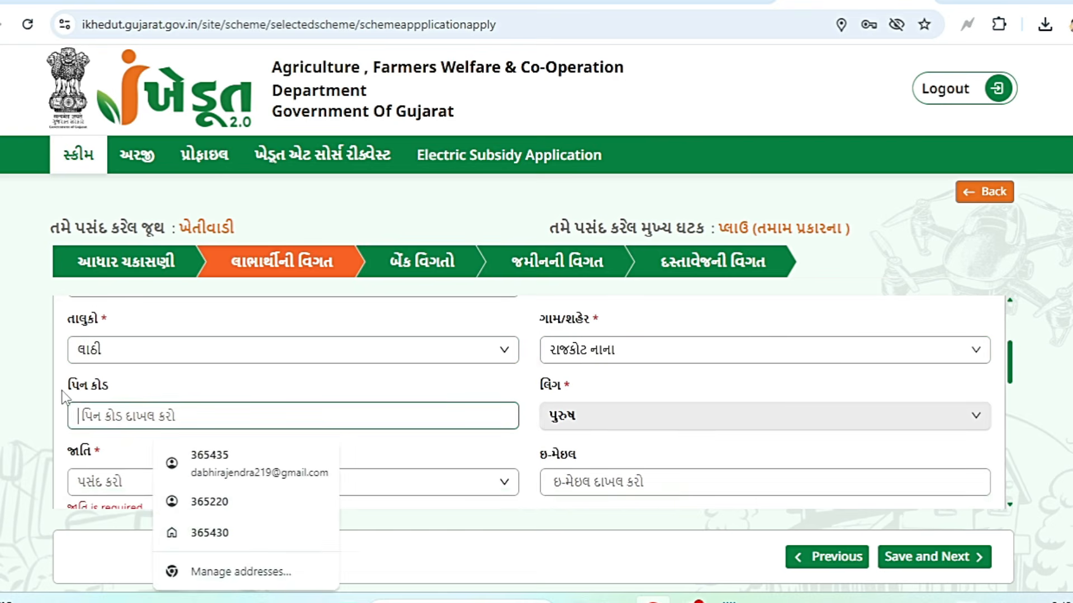
drag(61, 391, 152, 390)
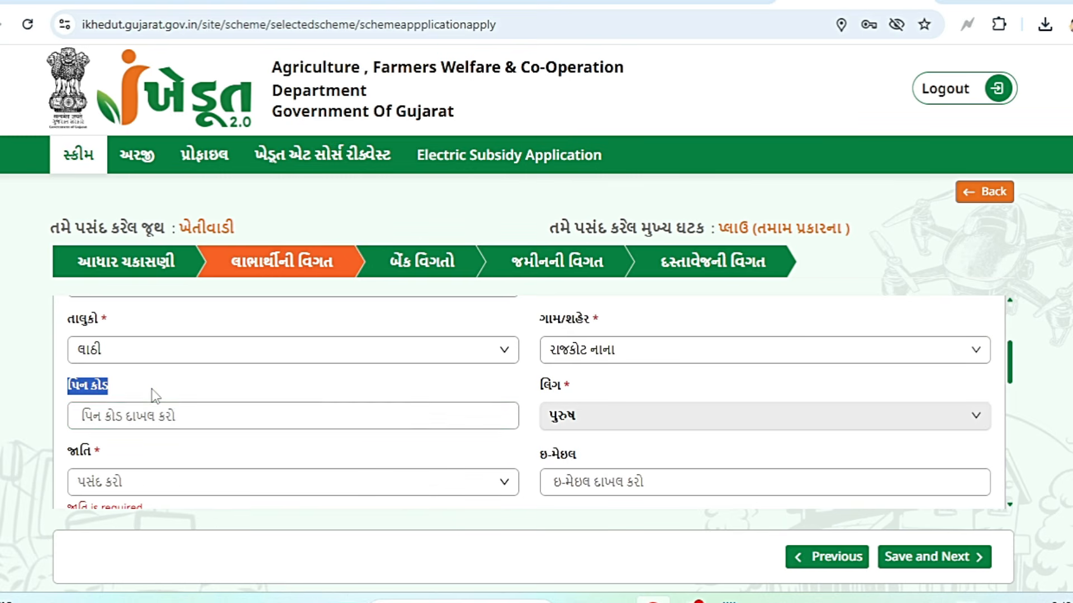
click(201, 413)
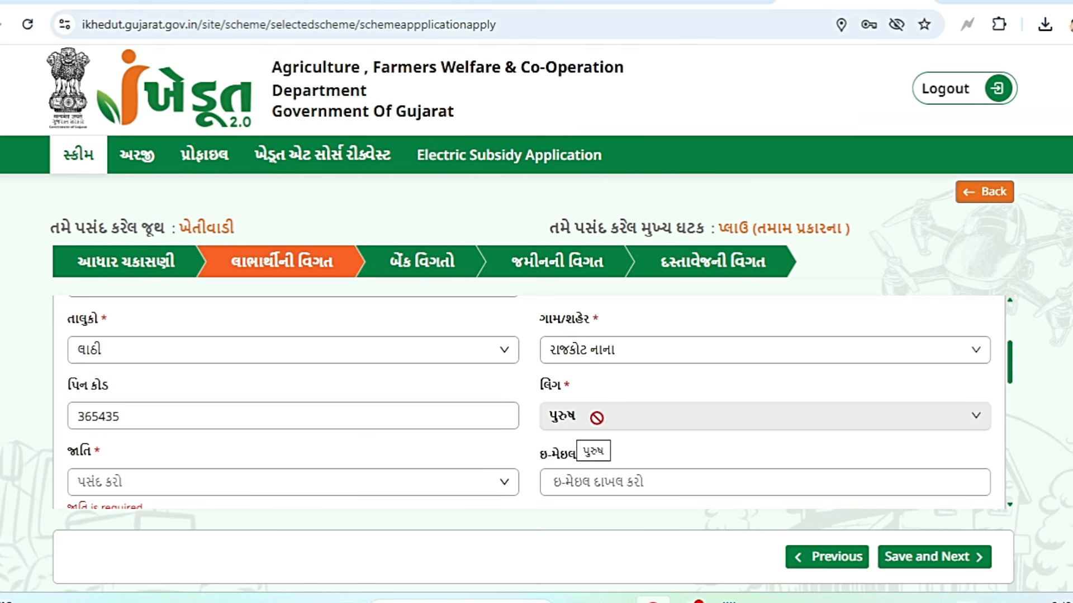
click(495, 483)
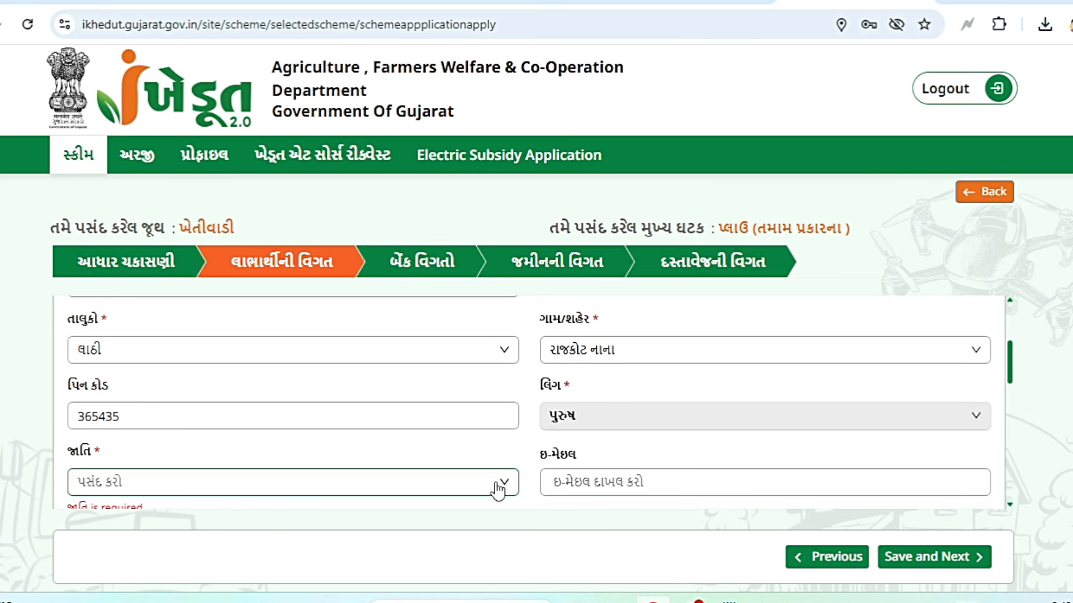
click(265, 479)
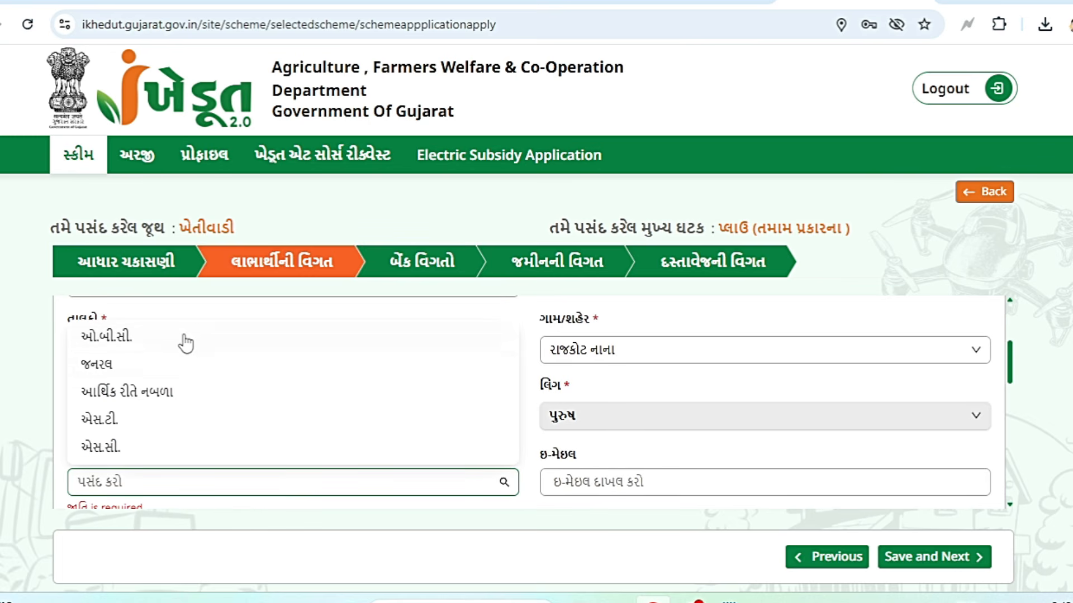
Set caste to ઓ.બી.સી., disability to ના, and farmer type to સીમાંત
click(162, 338)
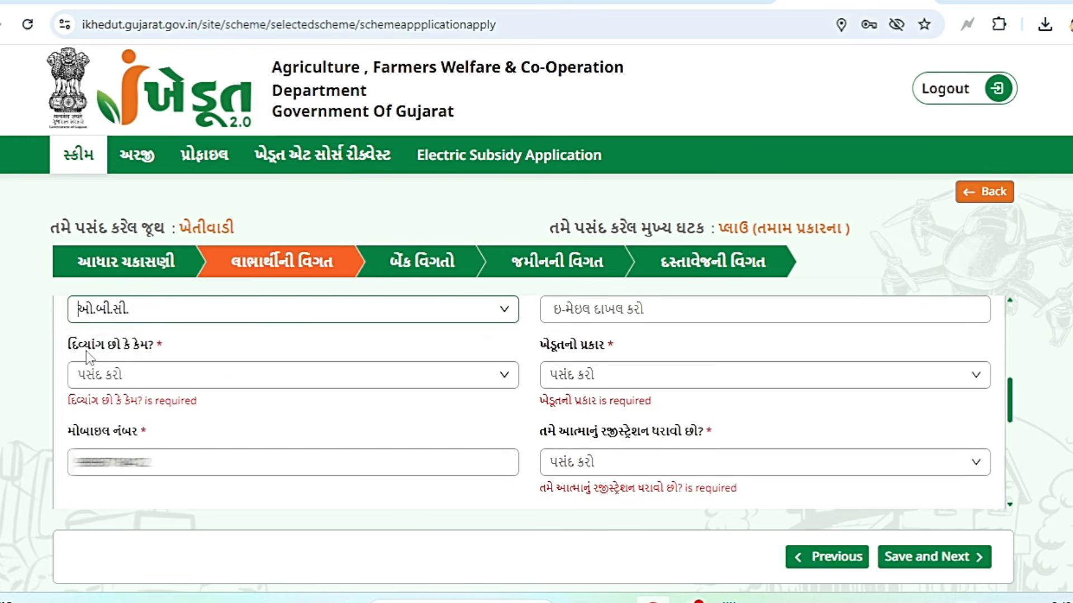
drag(70, 354, 173, 359)
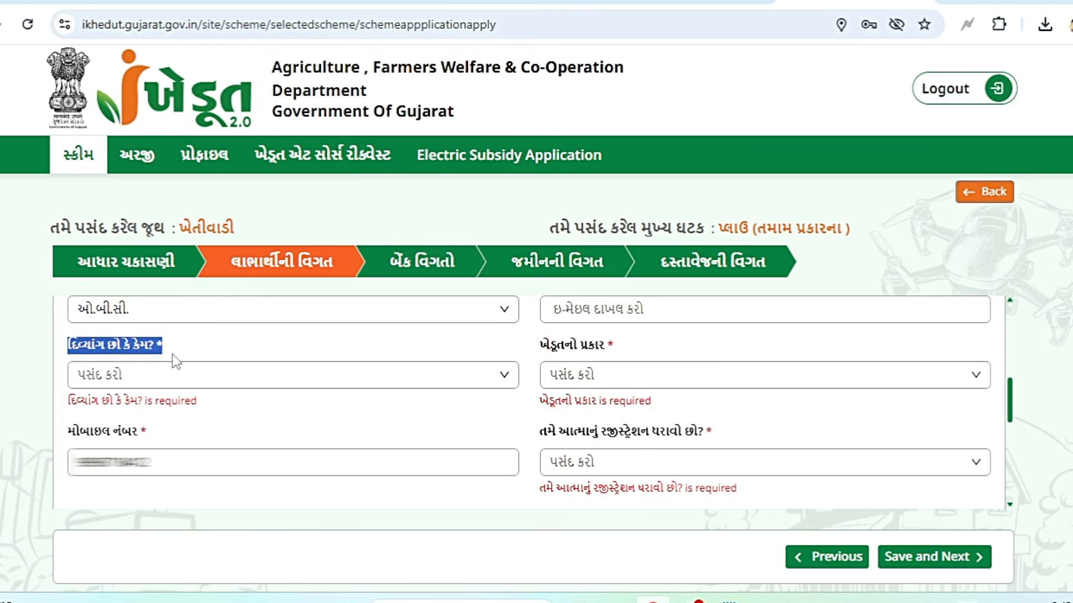
click(240, 377)
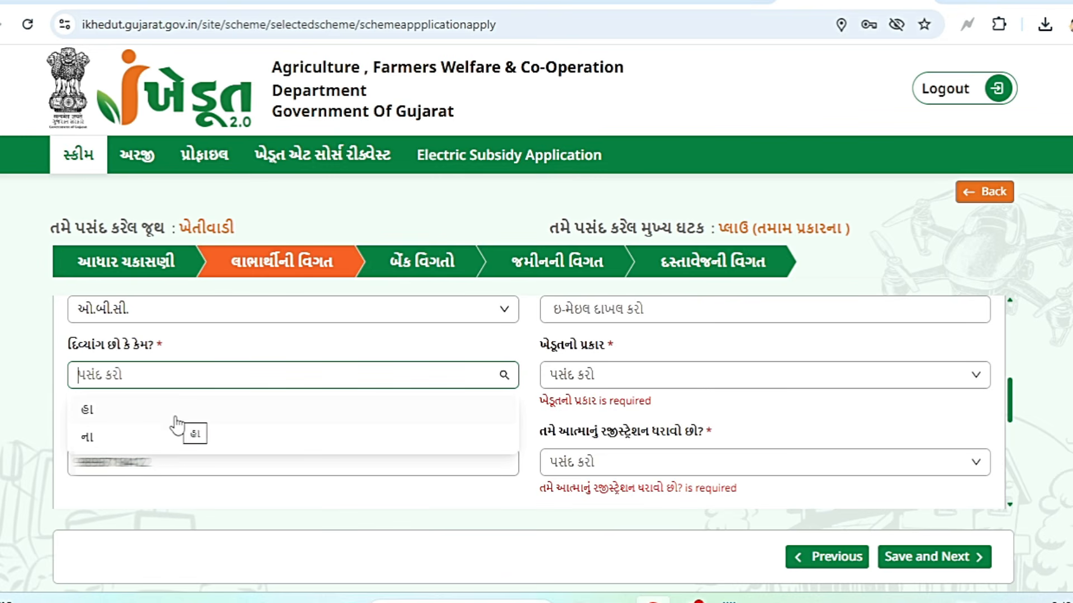
click(143, 438)
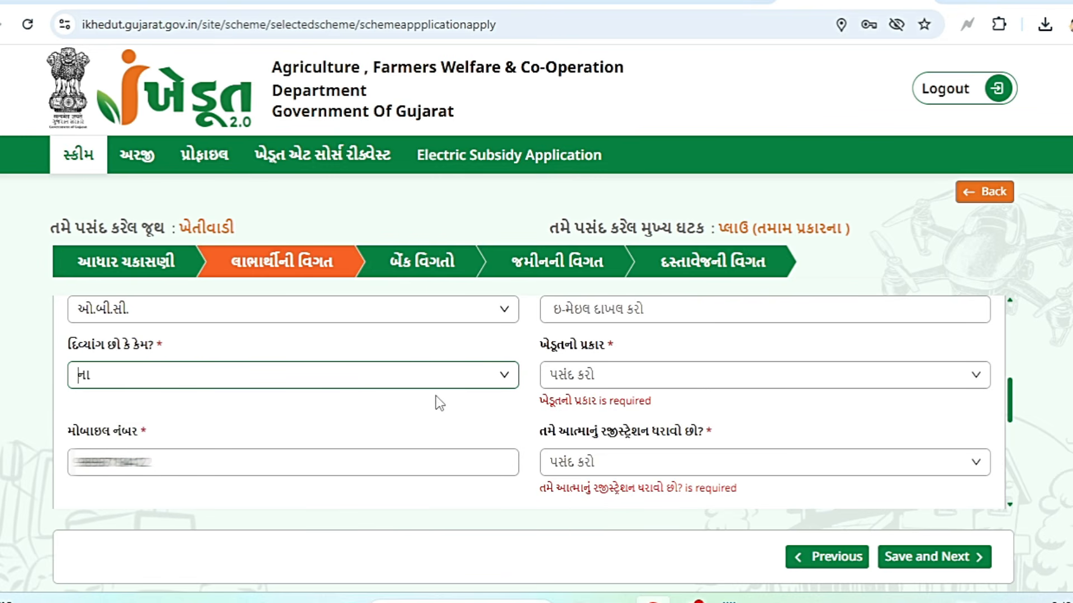
drag(543, 352, 619, 347)
click(634, 346)
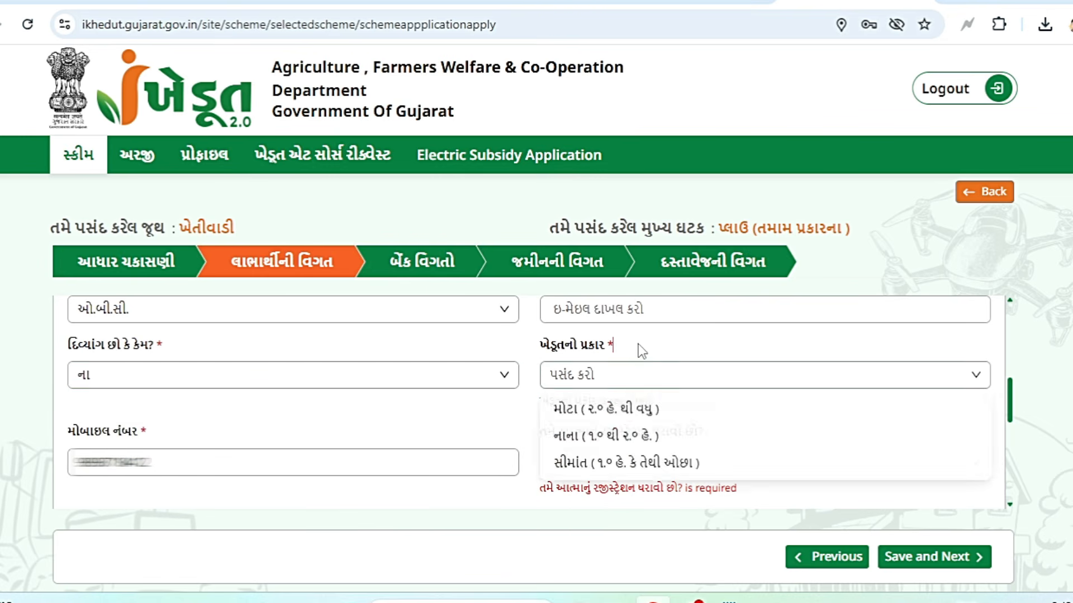
click(596, 373)
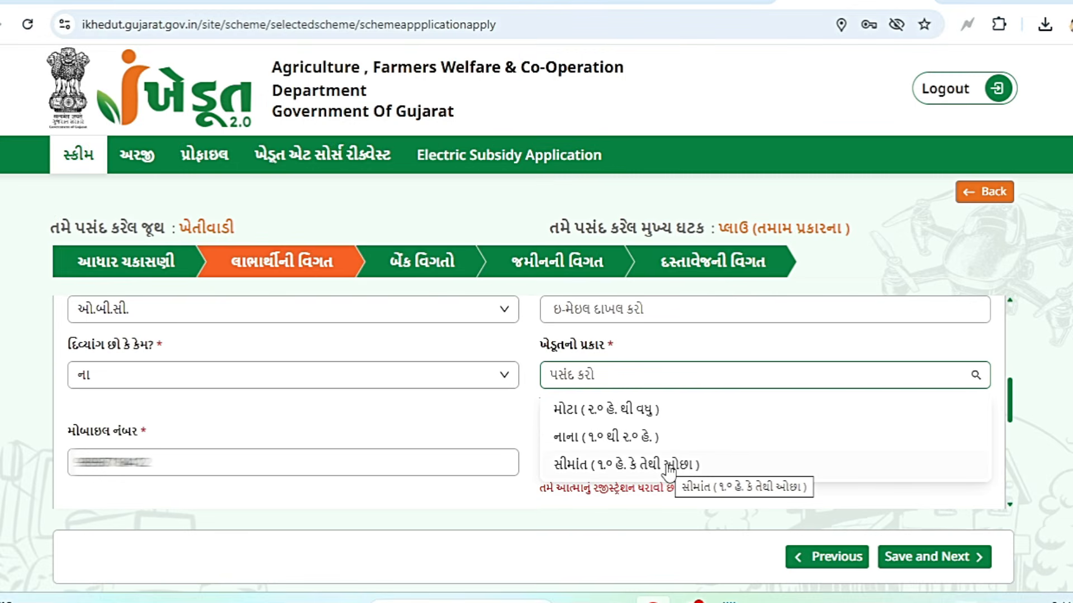
click(584, 464)
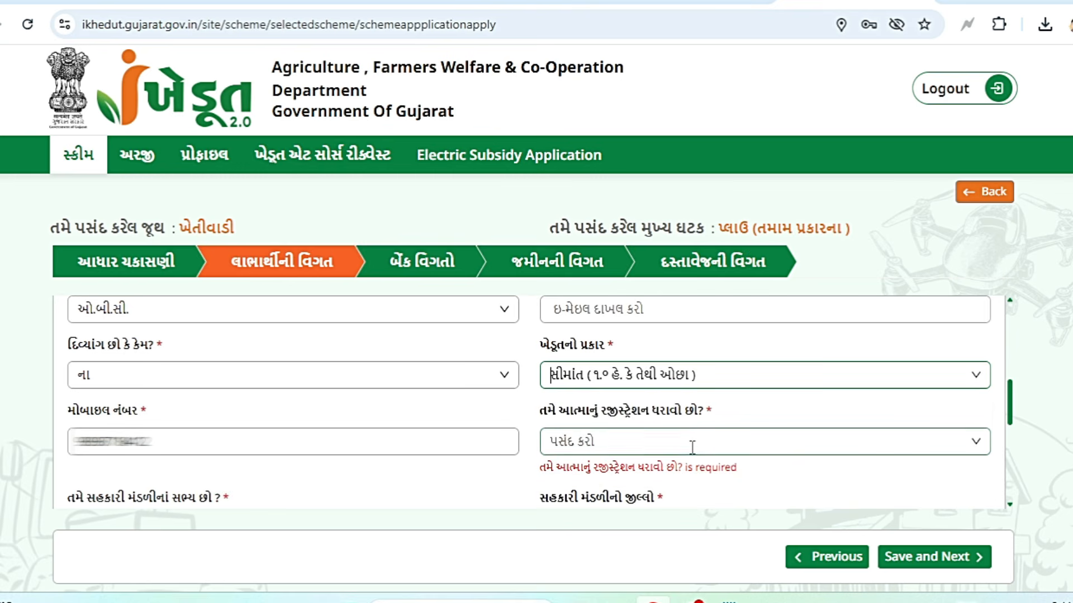
Answer ના for Atma registration, cooperative and dairy membership, then save and continue
drag(540, 414, 689, 419)
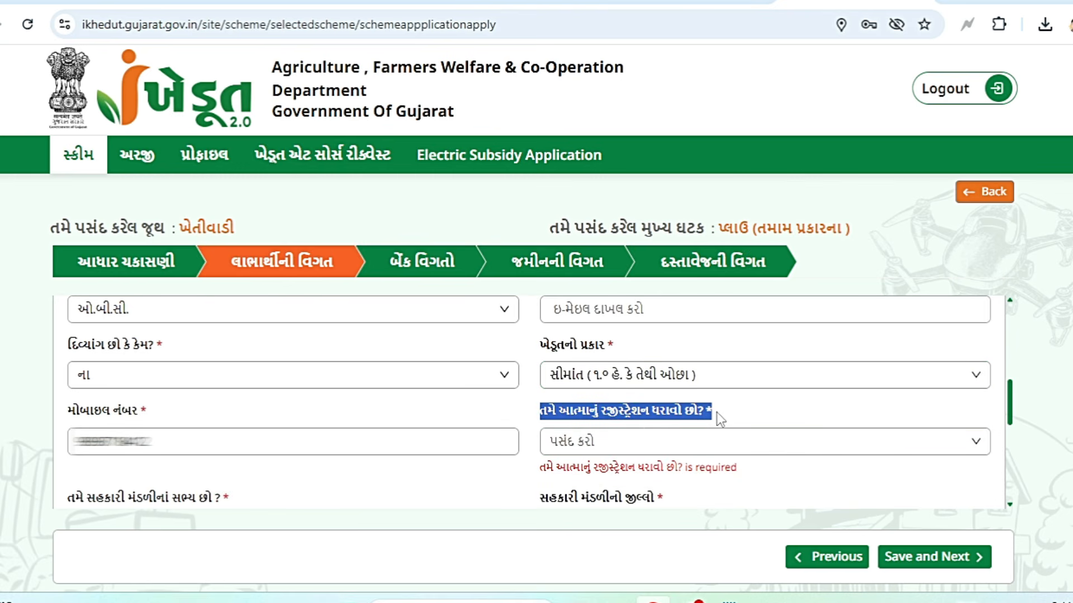
click(621, 440)
click(563, 414)
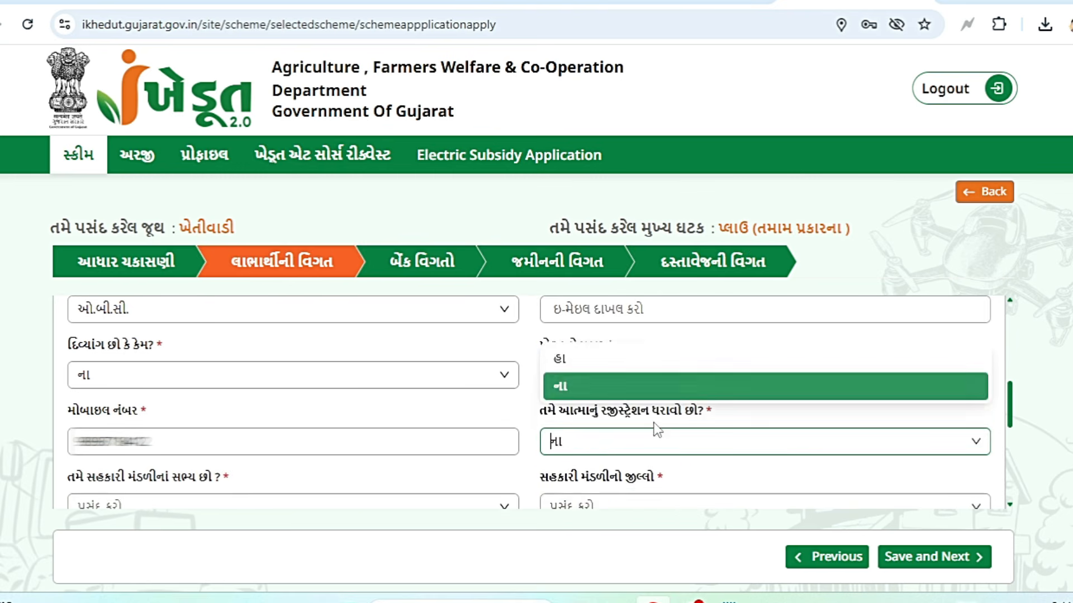
scroll(130, 333, down, 3)
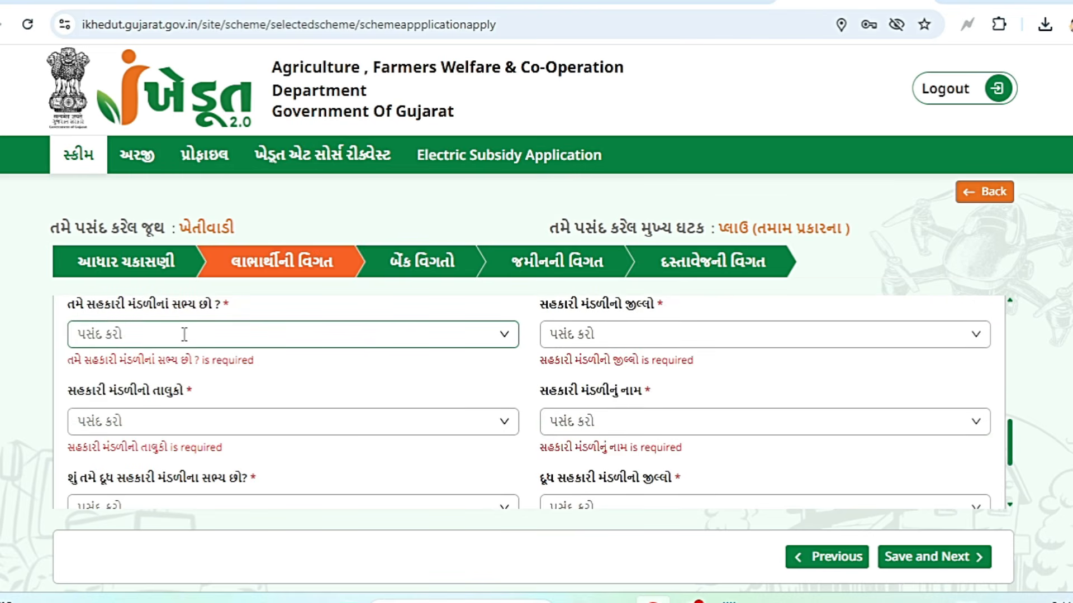
click(163, 400)
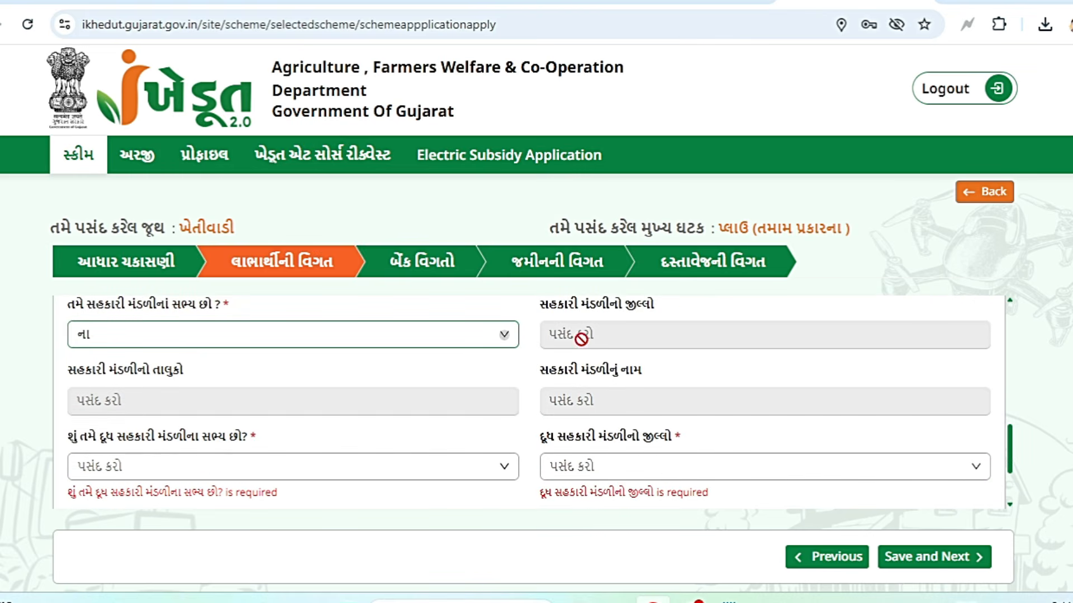
click(215, 464)
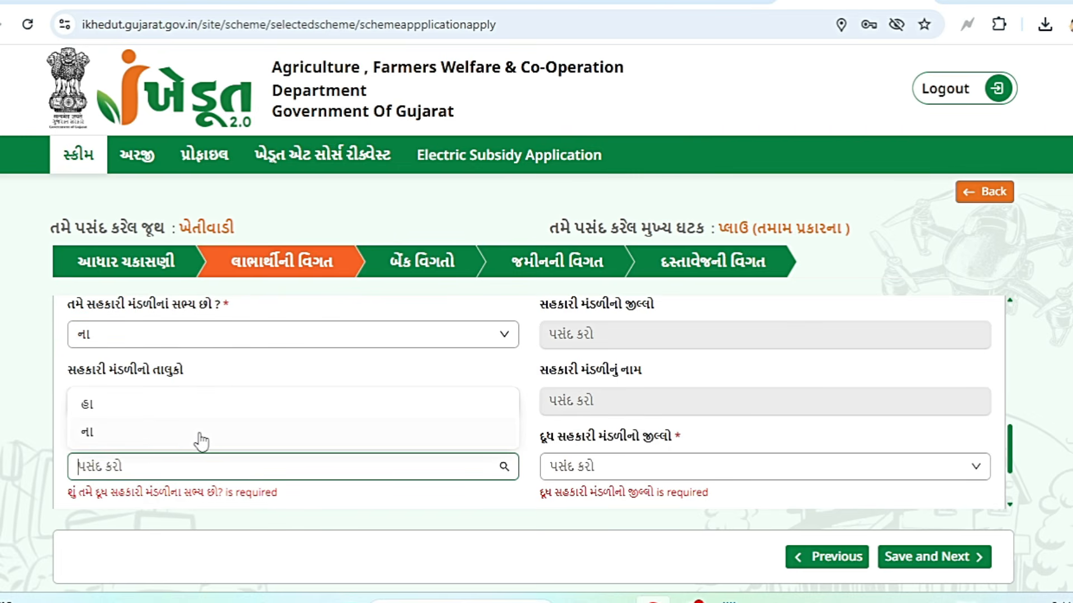
click(200, 433)
scroll(625, 417, down, 1)
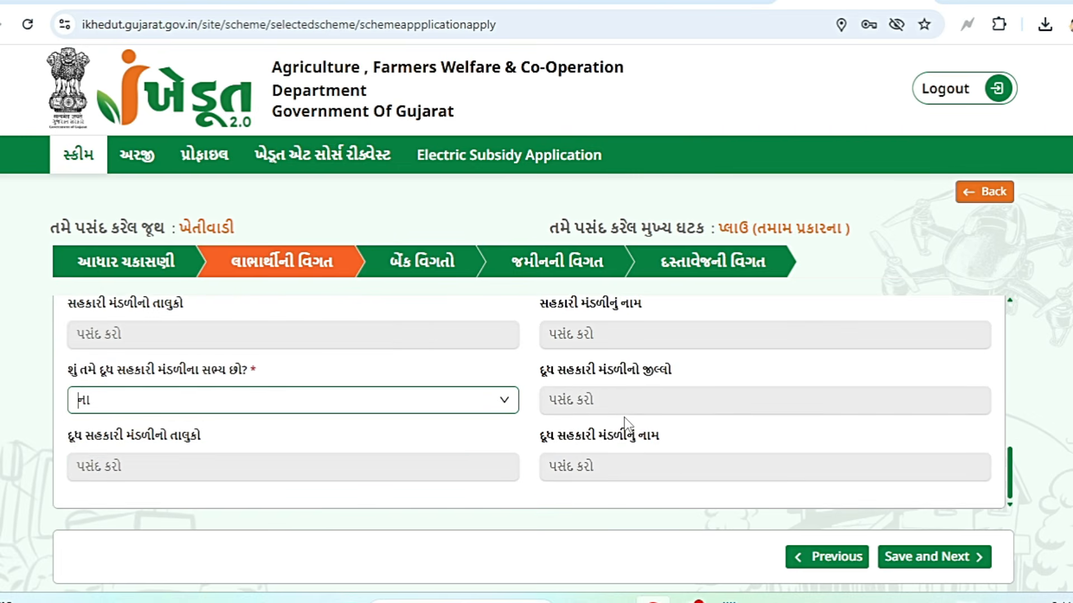
click(973, 564)
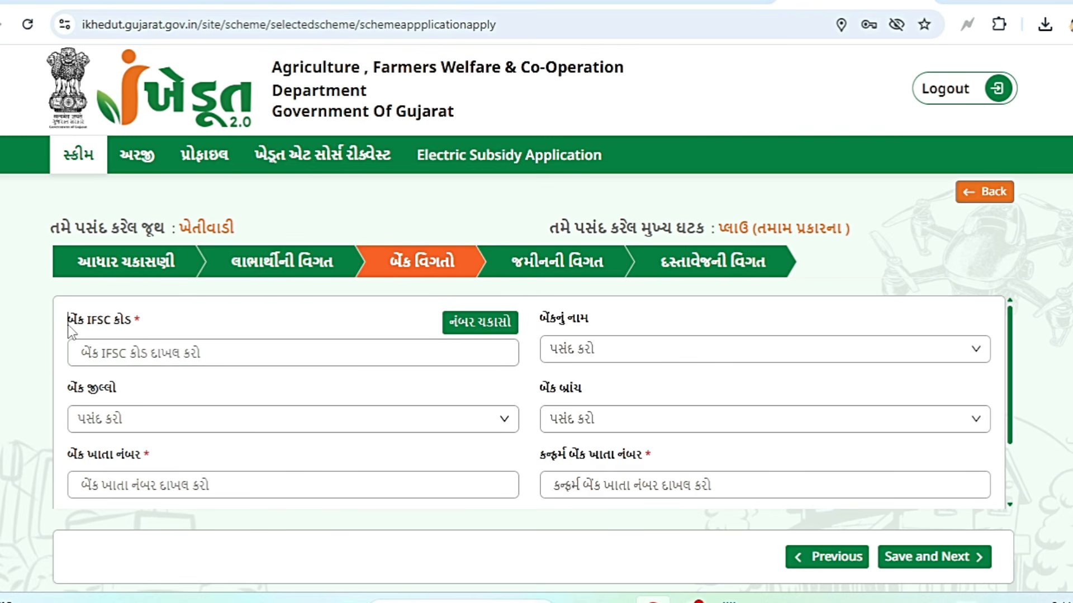
Enter the bank IFSC code and verify it to fetch the ભરૂચ BARODA GUJARAT GRAMIN BANK branch
drag(72, 321, 174, 333)
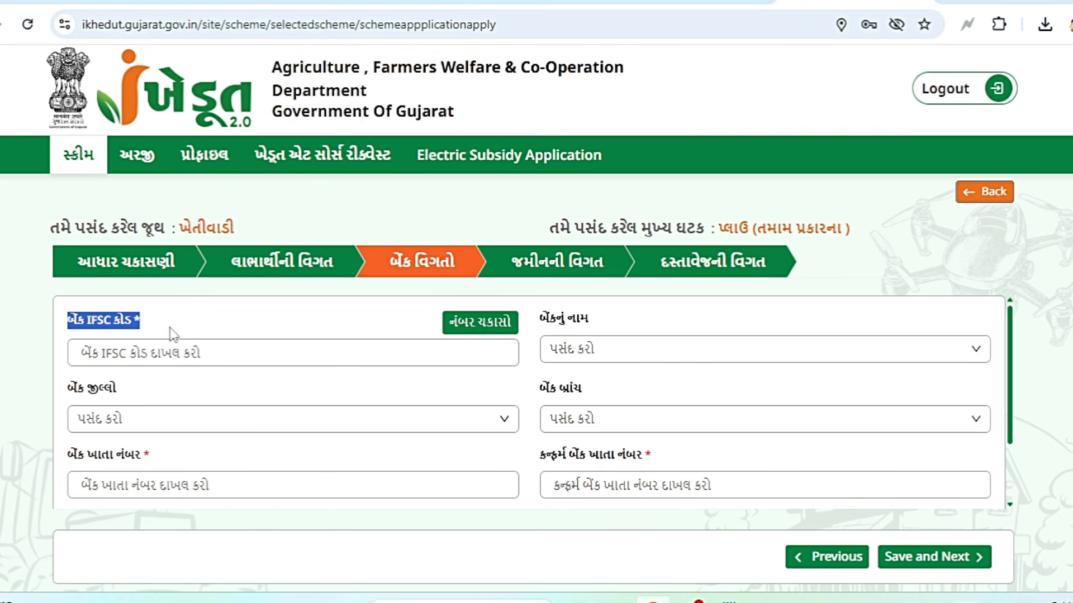
click(277, 348)
text(BARB0BGGBXX)
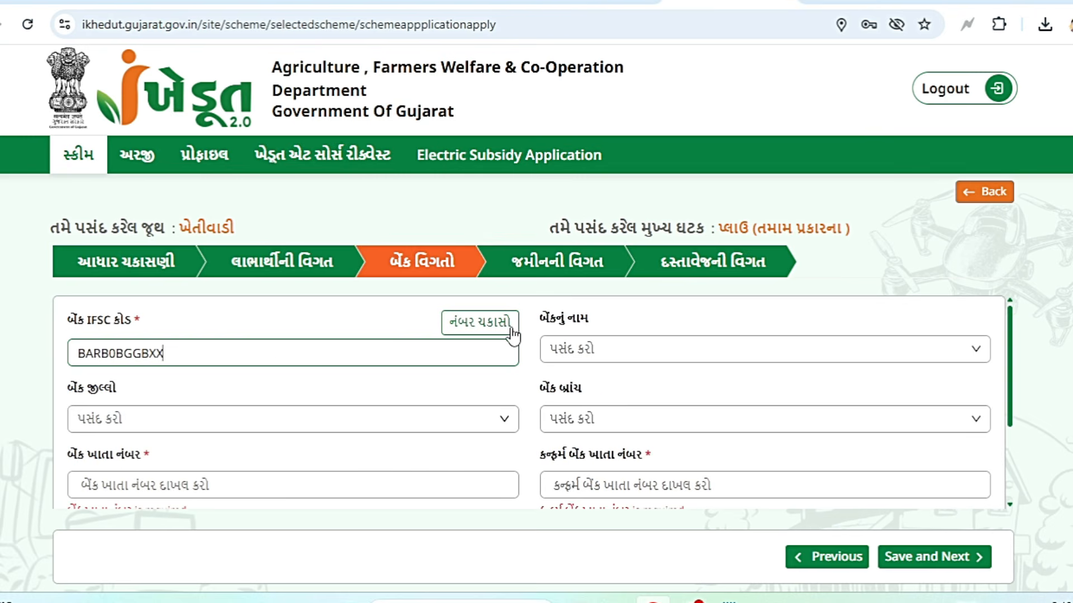
click(465, 331)
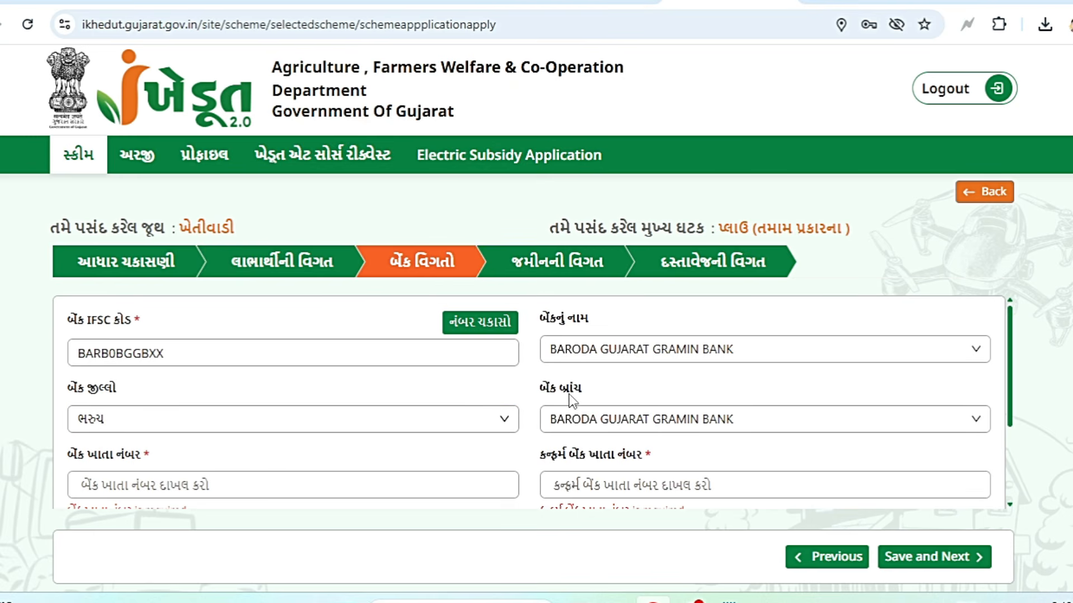
scroll(581, 388, down, 3)
Enter and confirm the account number, then fill in the applicant's name and address as per bank
click(144, 359)
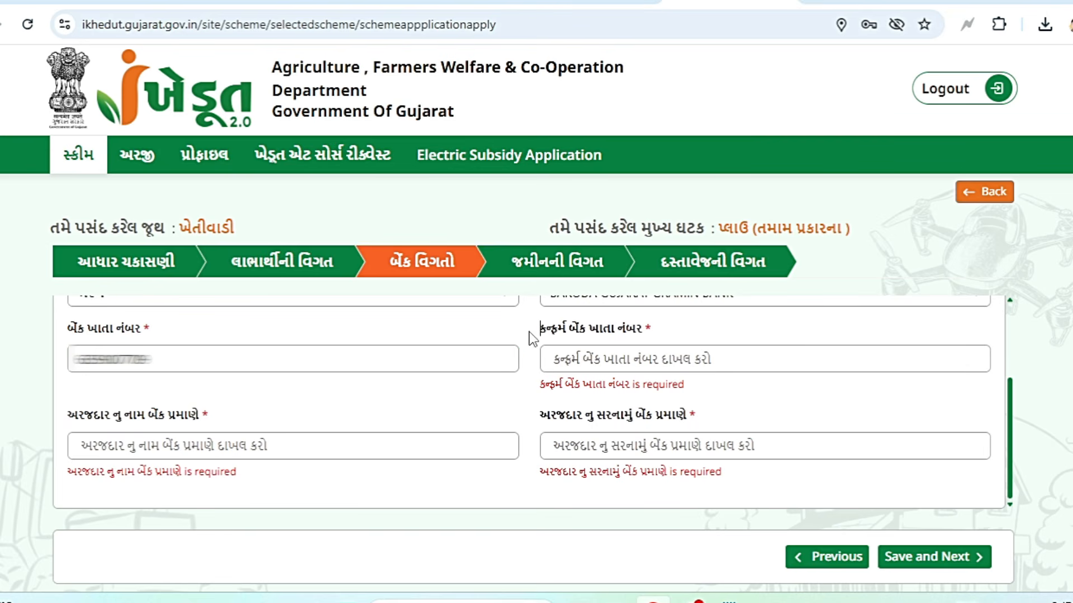
drag(528, 332, 673, 333)
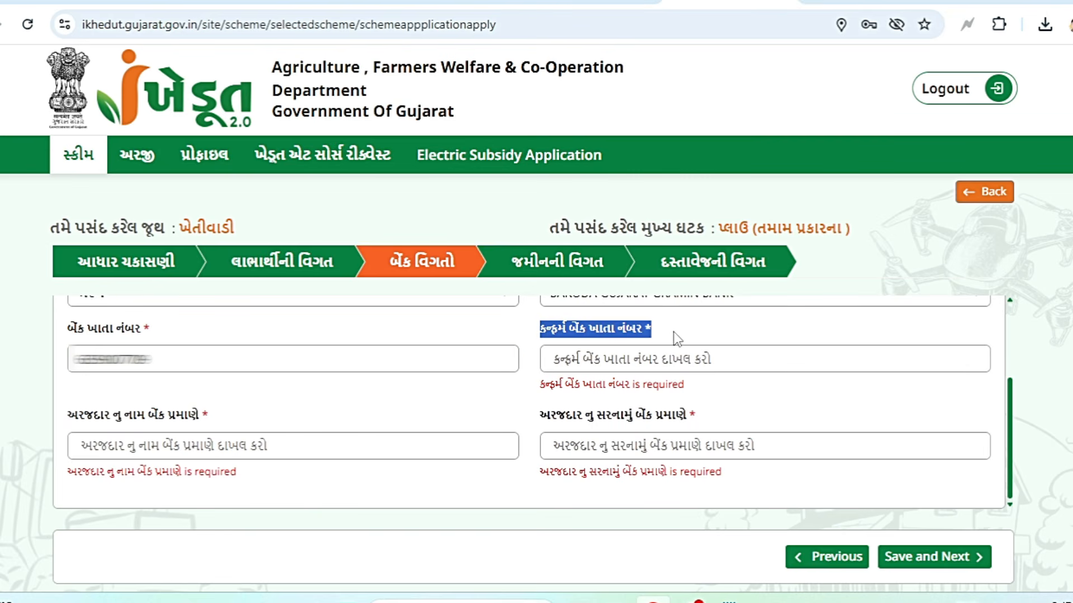
click(578, 360)
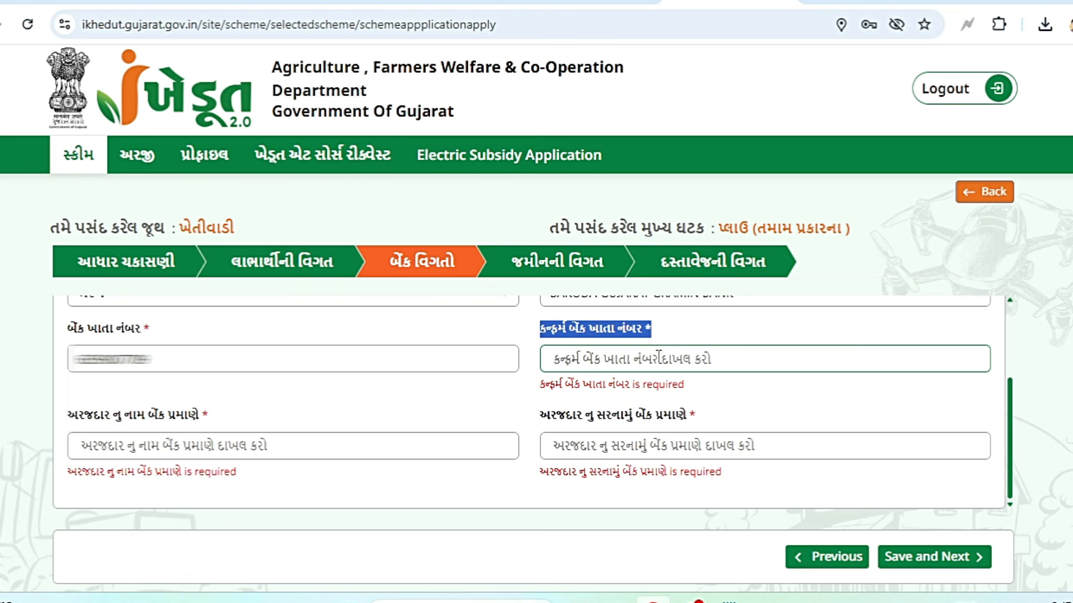
key(ctrl+v)
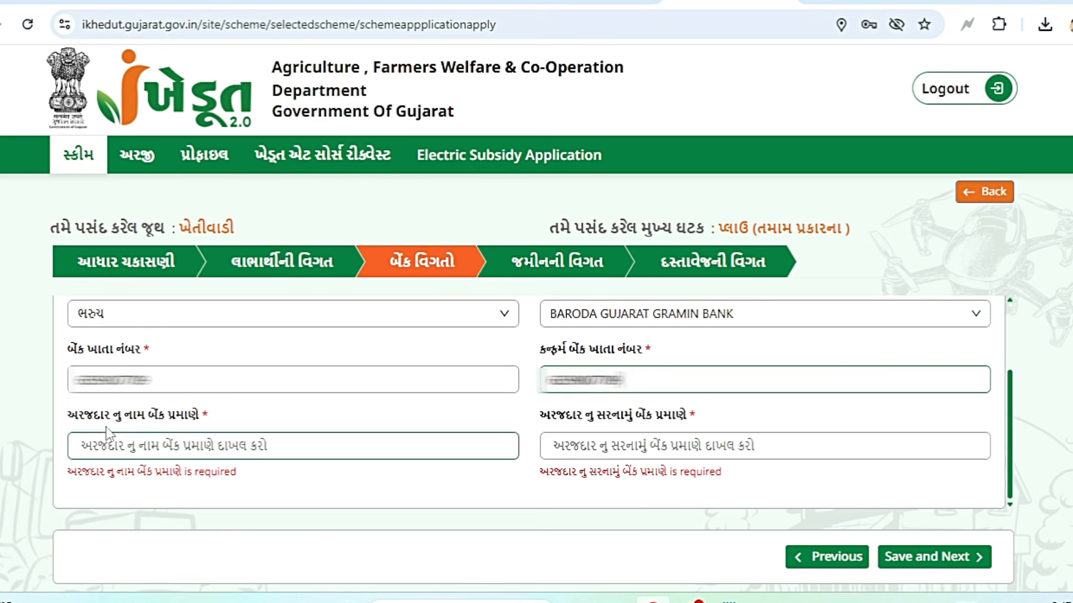
drag(66, 414, 205, 419)
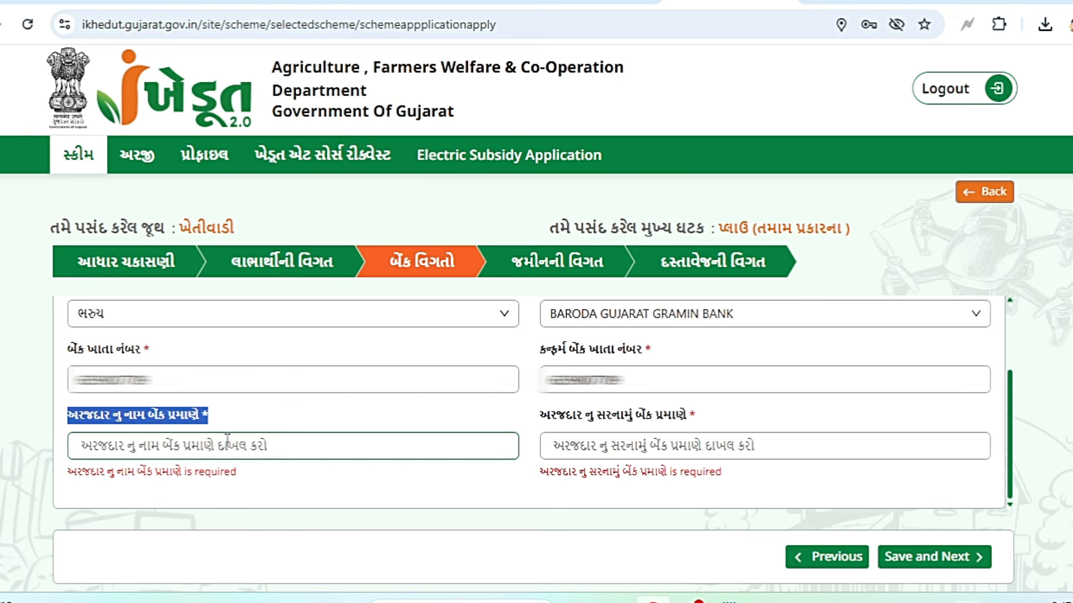
click(276, 449)
drag(542, 420, 695, 423)
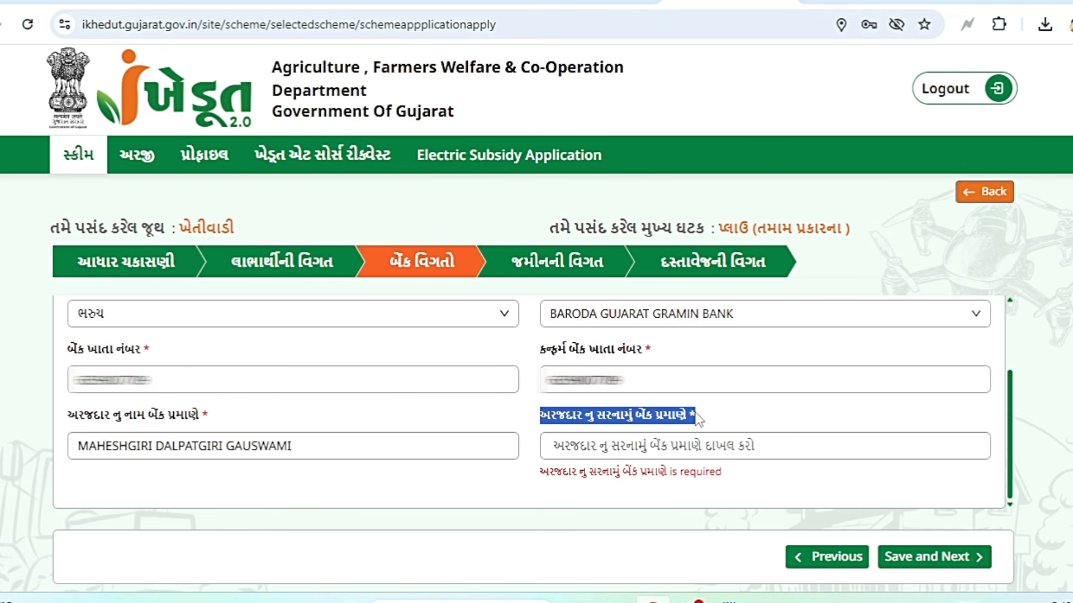
click(635, 448)
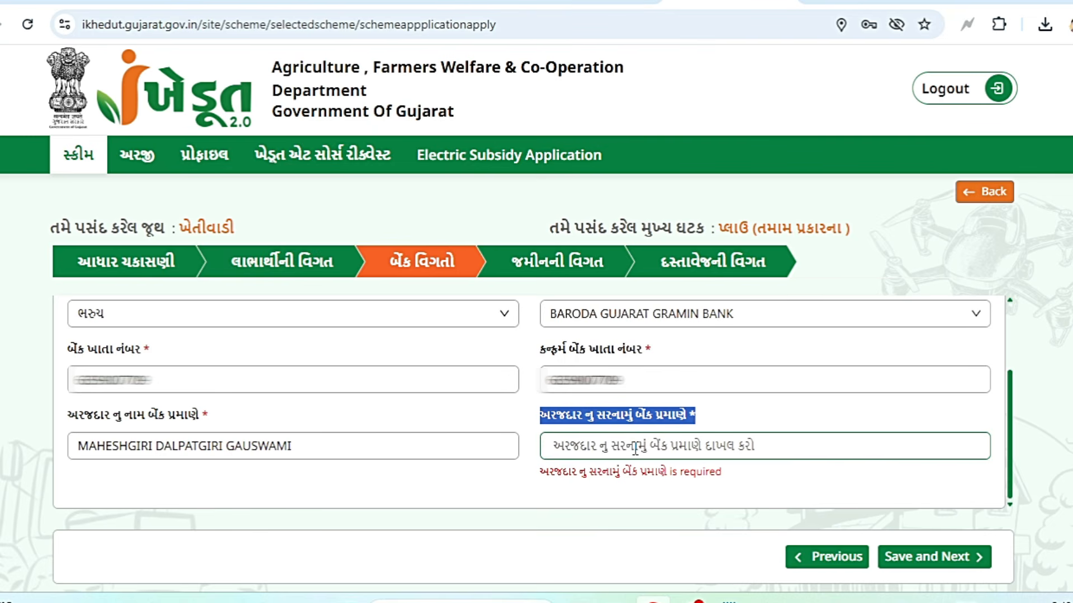
text(NANARAJKOT LATHI365435)
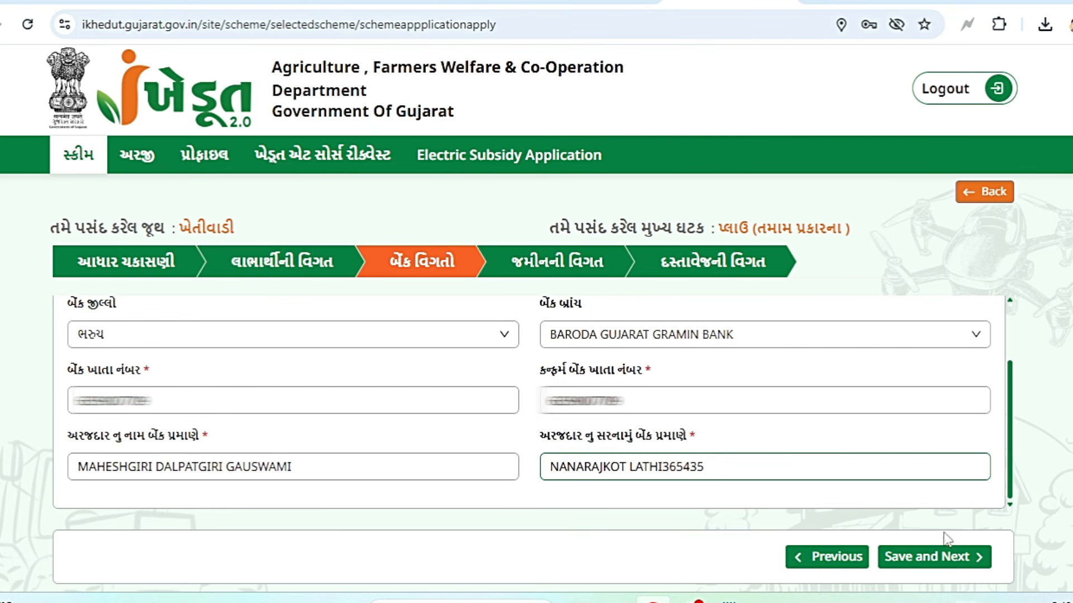
Save the bank details, reopen the Draft/Pending Plough application and continue past the Aadhaar step
click(967, 564)
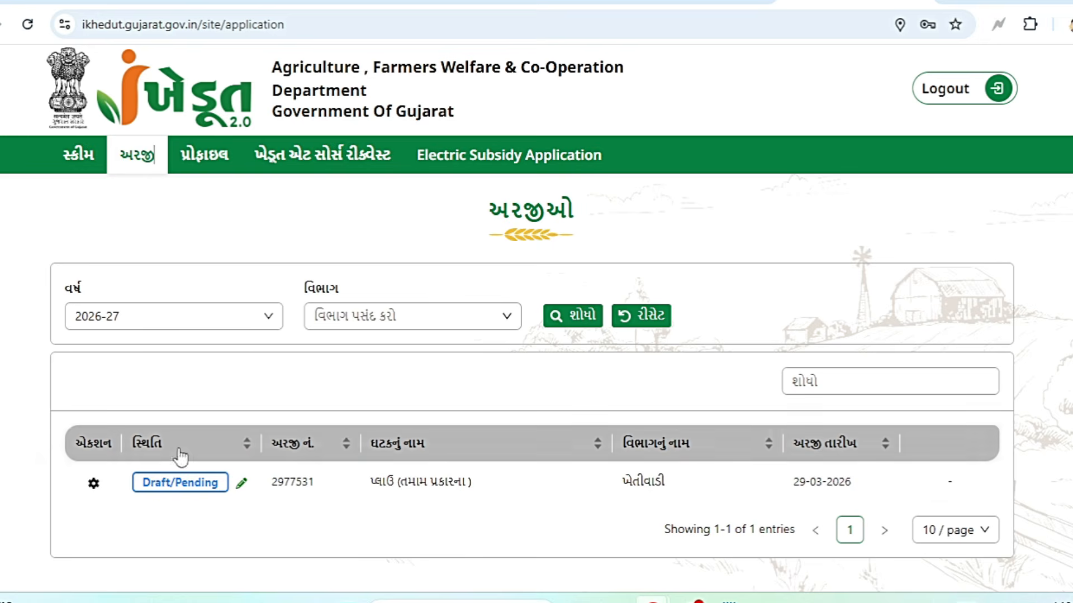
click(241, 484)
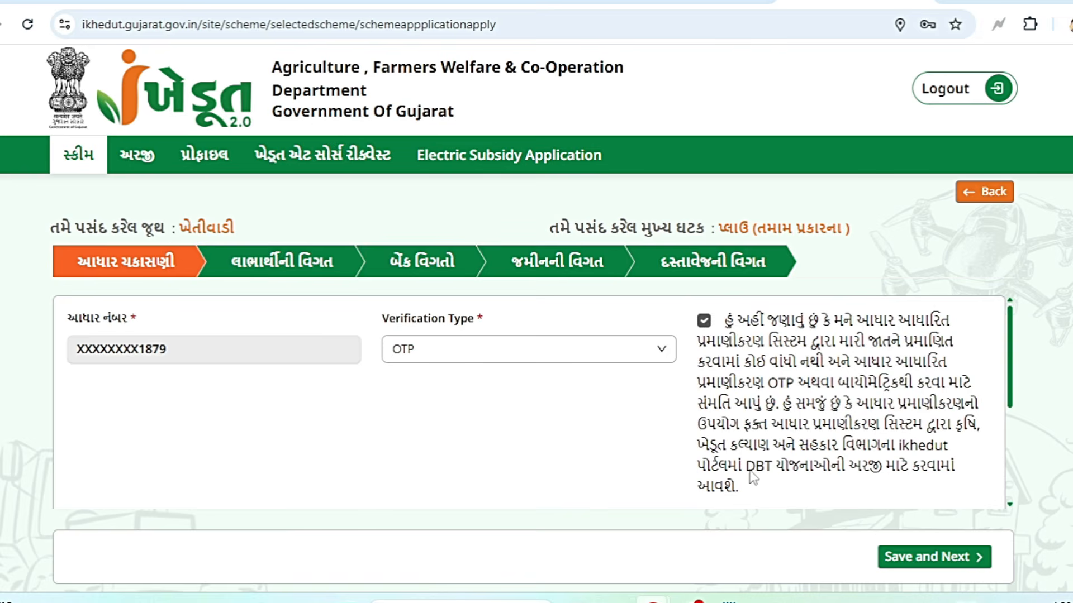
scroll(729, 446, down, 4)
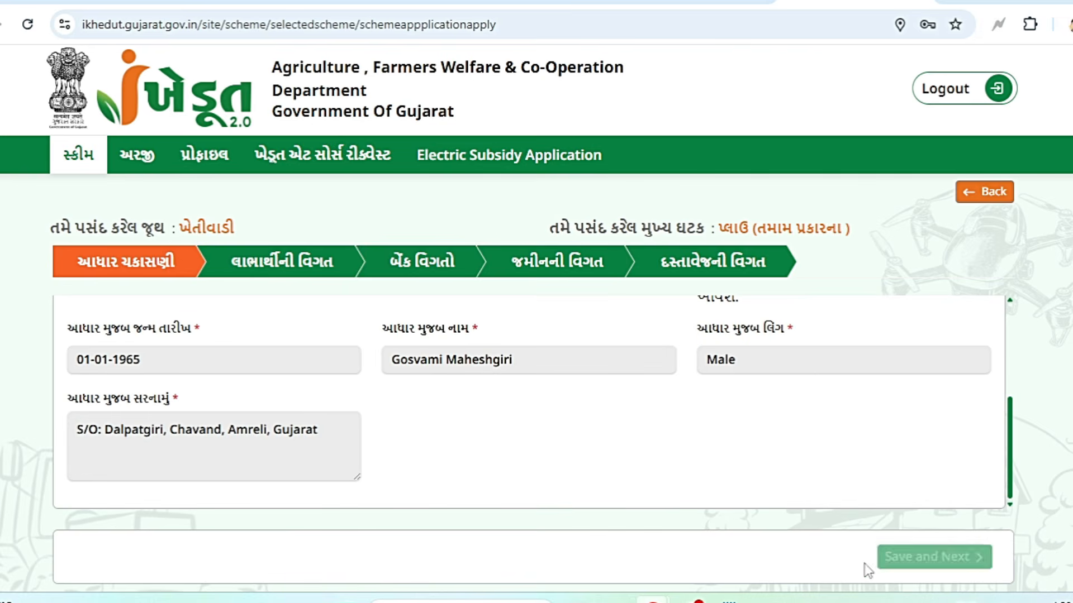
click(967, 558)
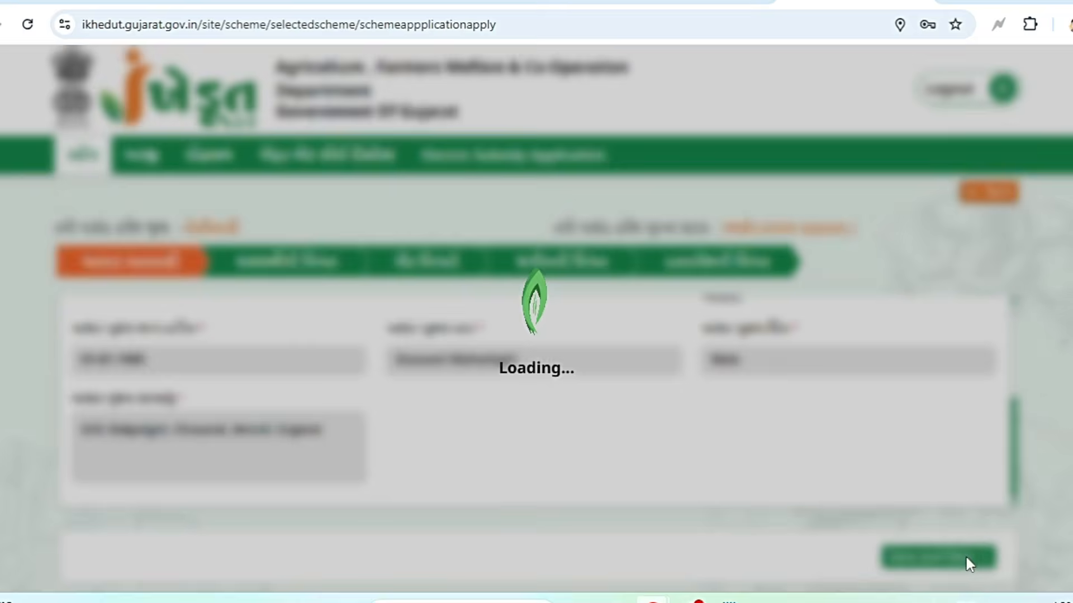
Save the beneficiary details and begin a new land entry as a land-record holder
click(919, 559)
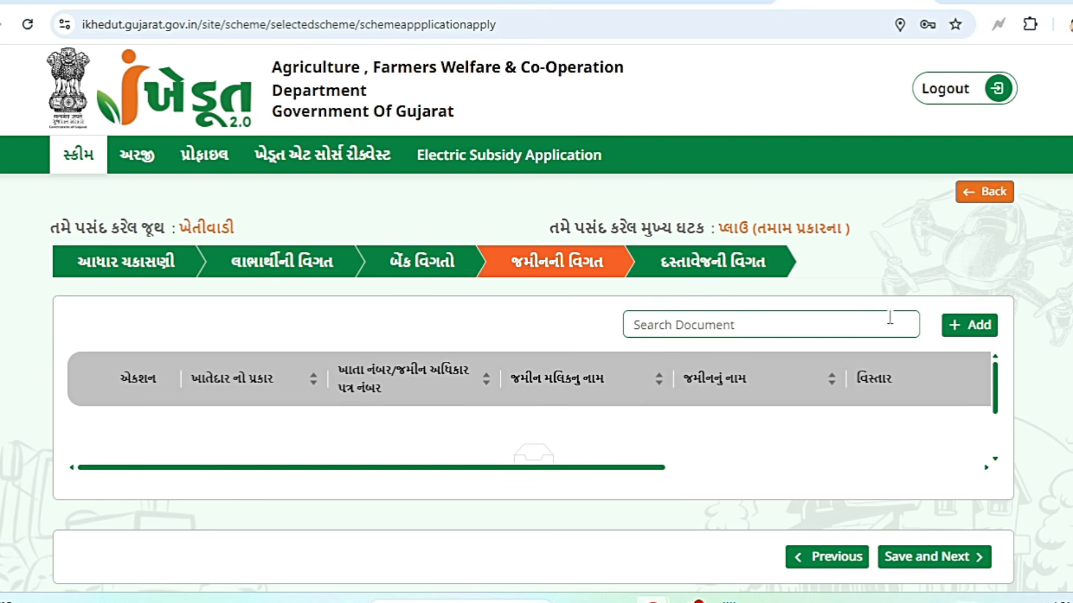
click(972, 337)
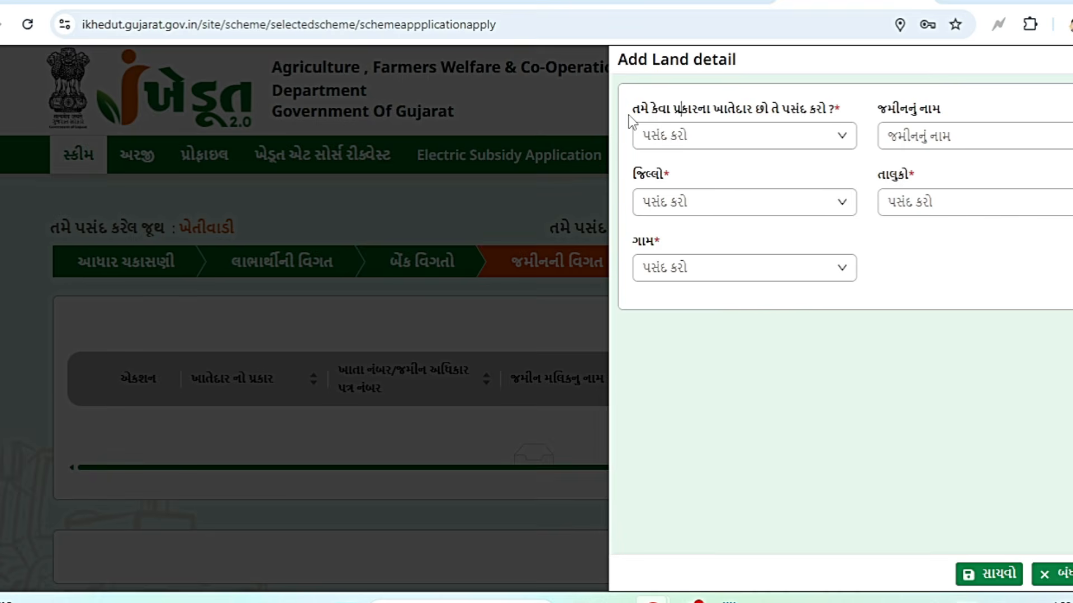
drag(630, 113, 730, 121)
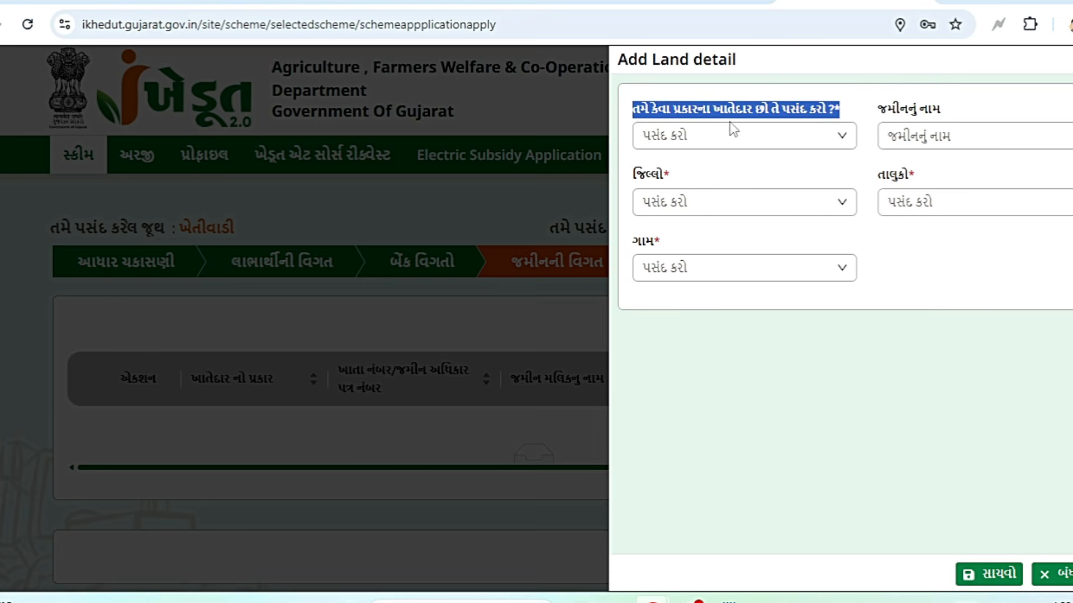
click(850, 143)
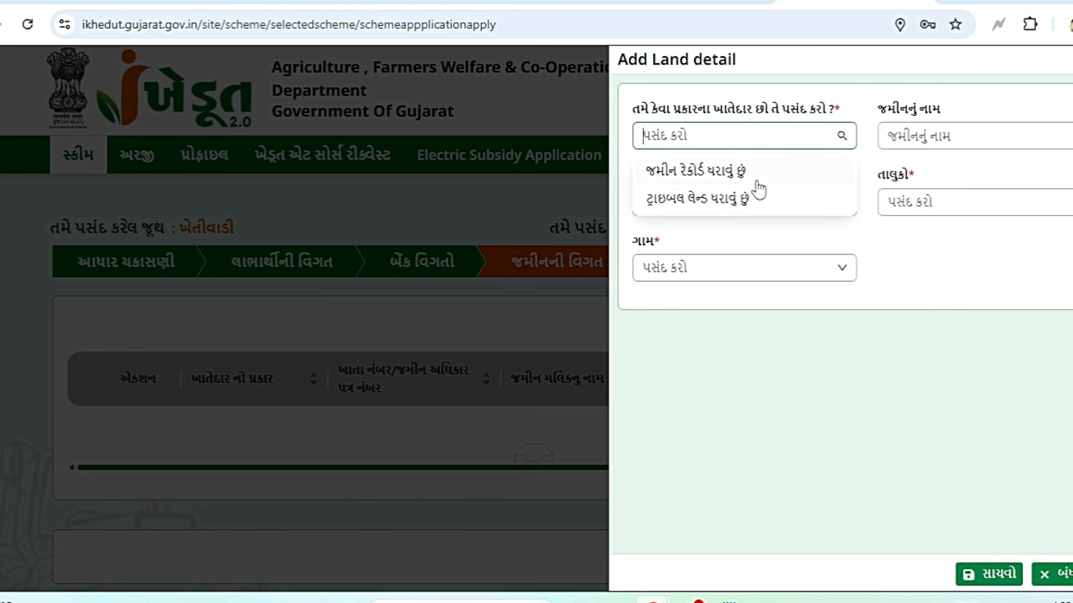
click(696, 171)
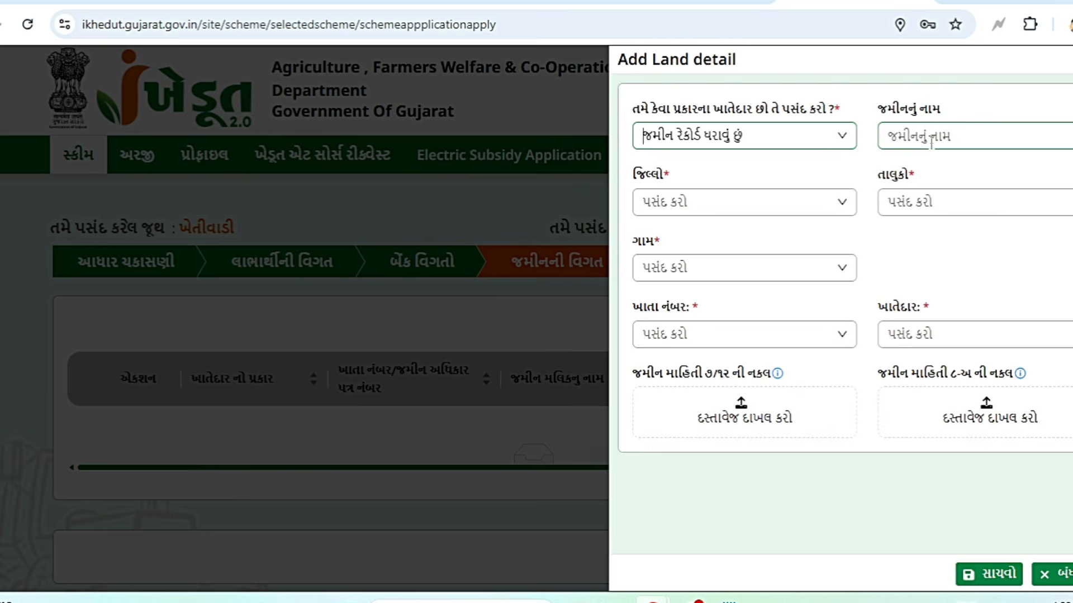
Set the land location to district અમરેલી, taluka લાઠી, village રાજકોટ નાના
click(761, 204)
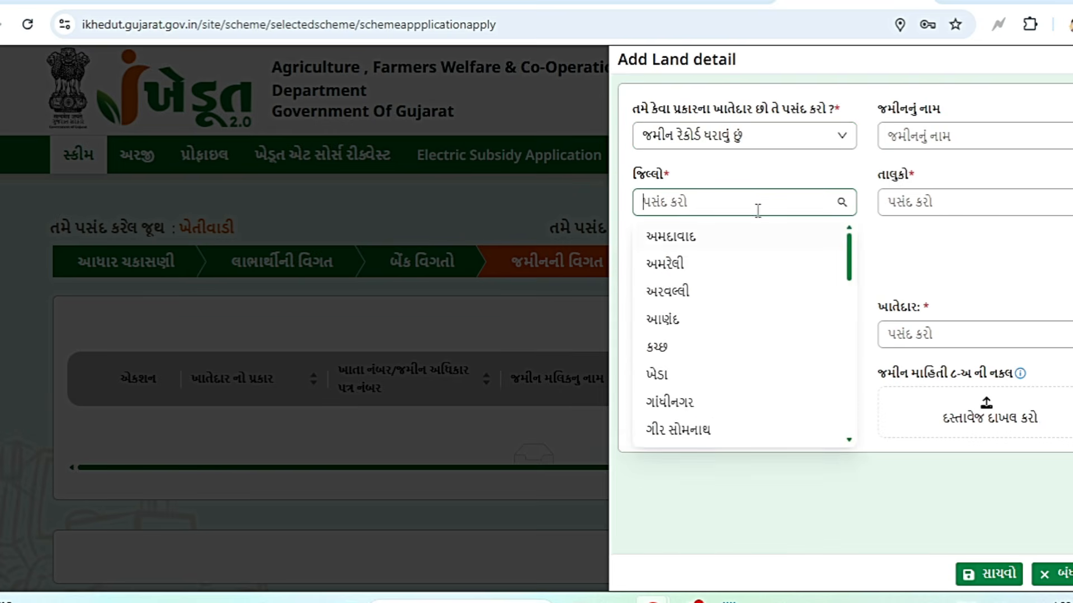
click(689, 266)
click(979, 203)
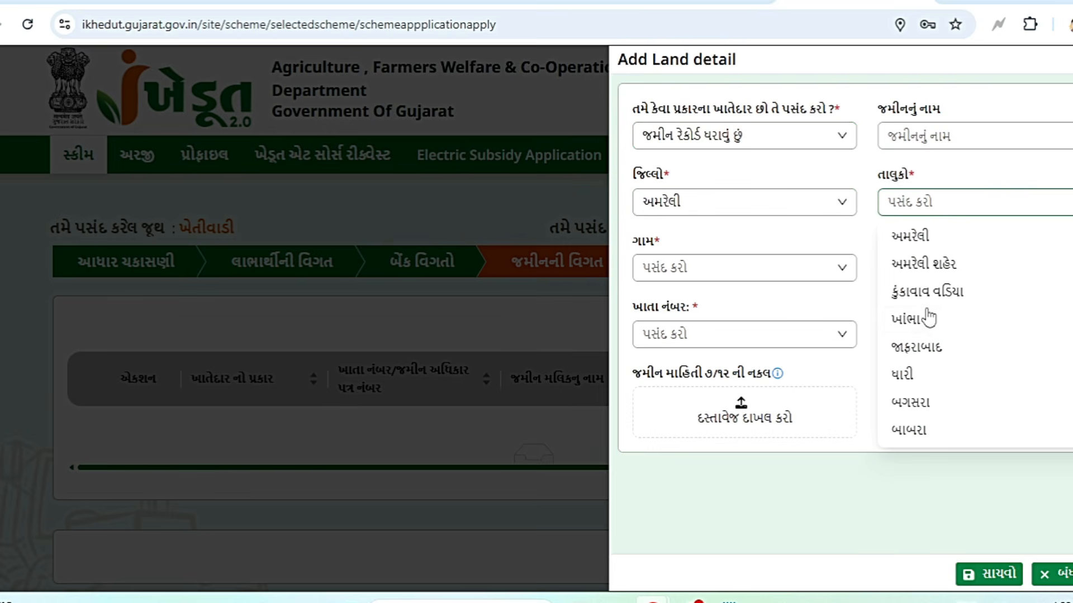
click(939, 411)
click(745, 273)
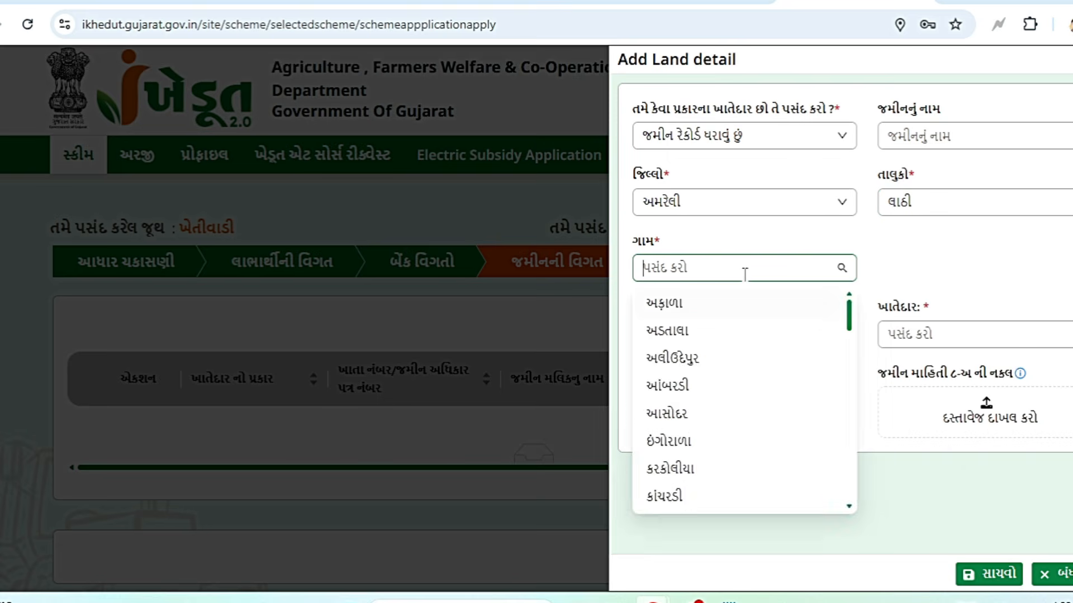
click(741, 392)
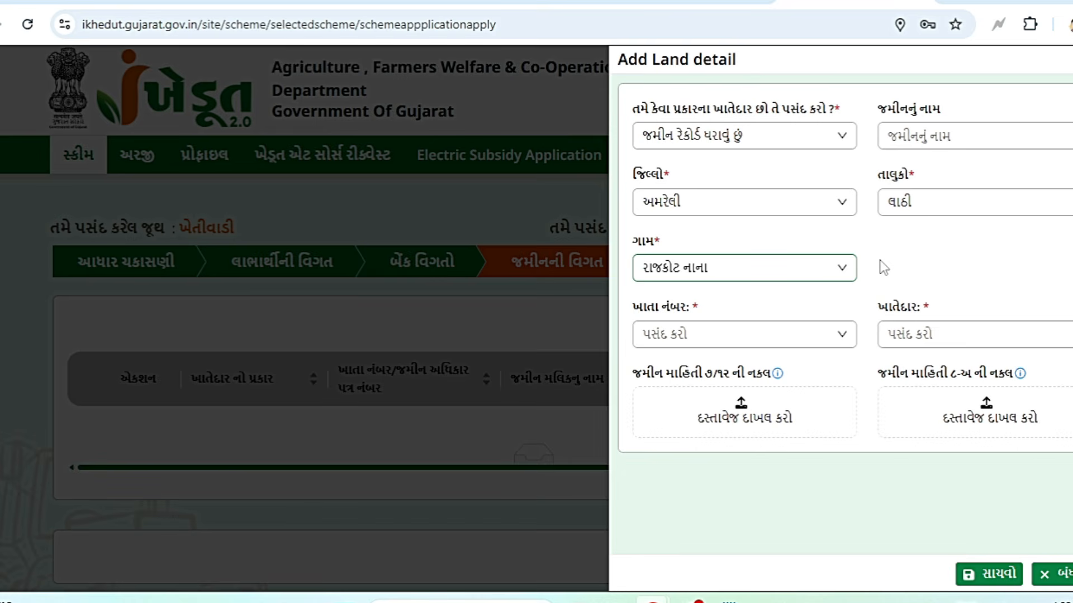
Look up khata number 385 and choose the applicant as the khatedar
click(821, 339)
text(91)
key(Return)
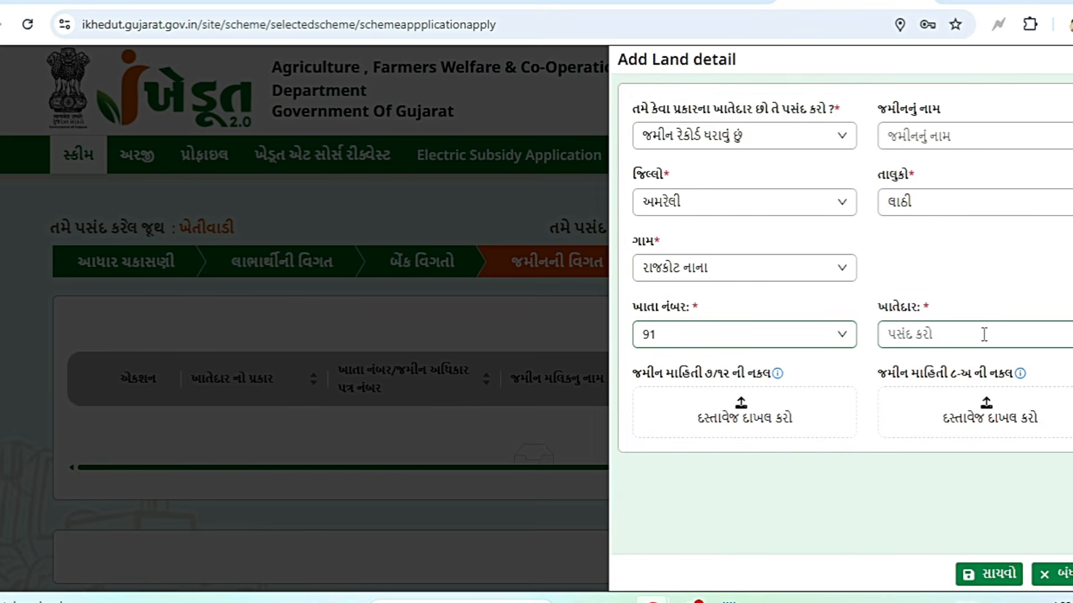
click(984, 335)
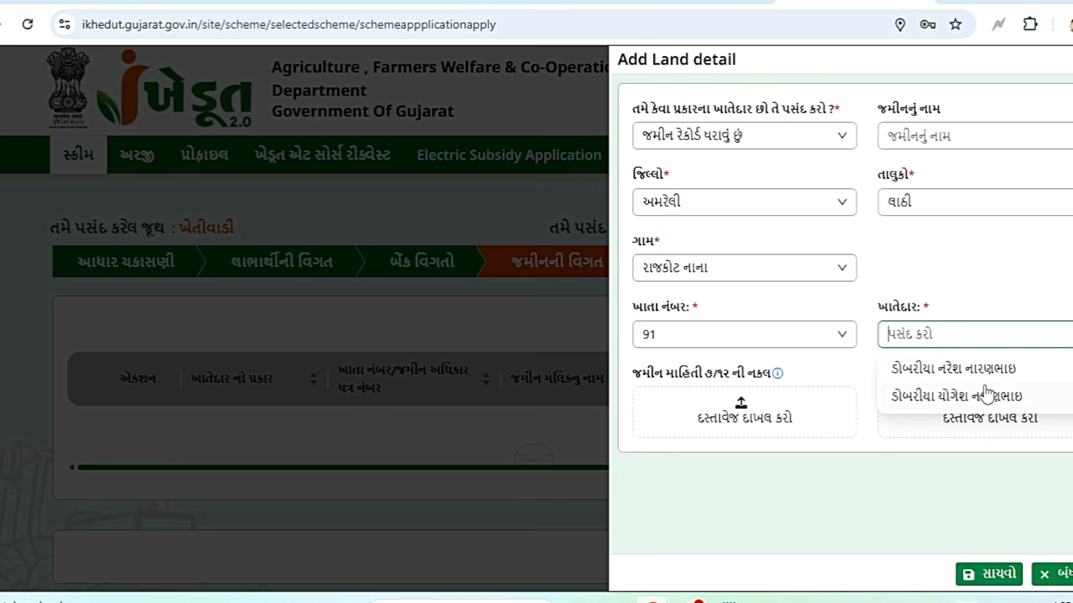
click(1012, 371)
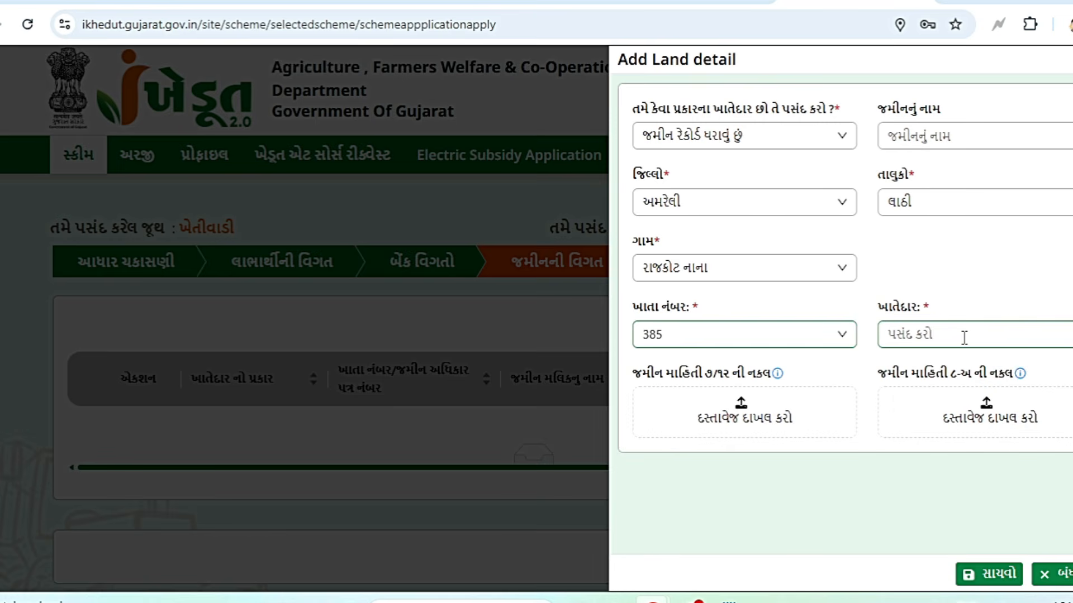
click(963, 338)
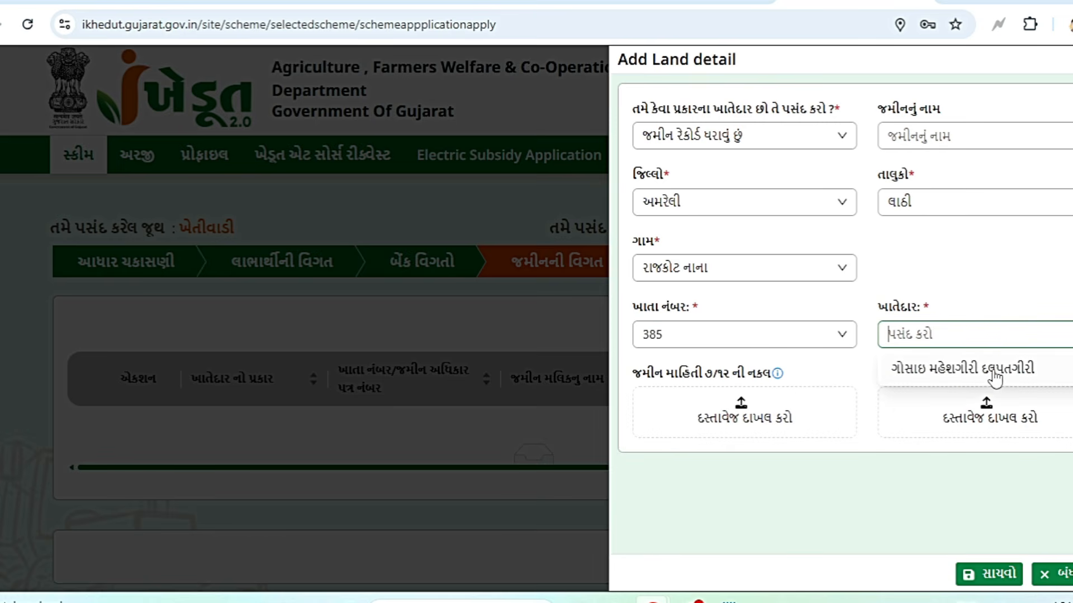
click(1031, 371)
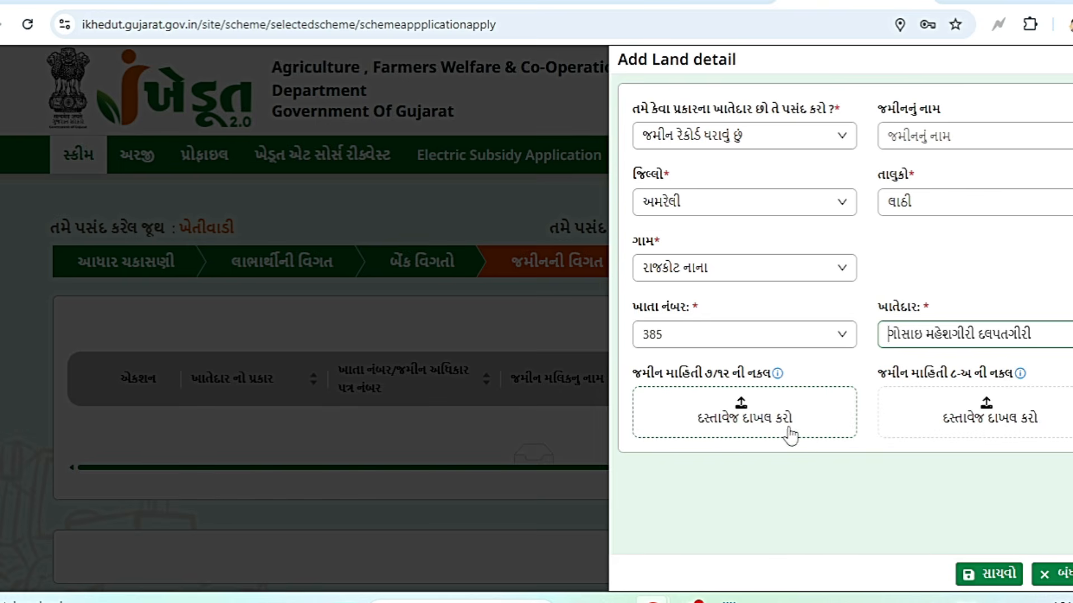
Upload 193-8a.pdf for both the 7/12 and 8-A copies, then save the land detail
click(733, 426)
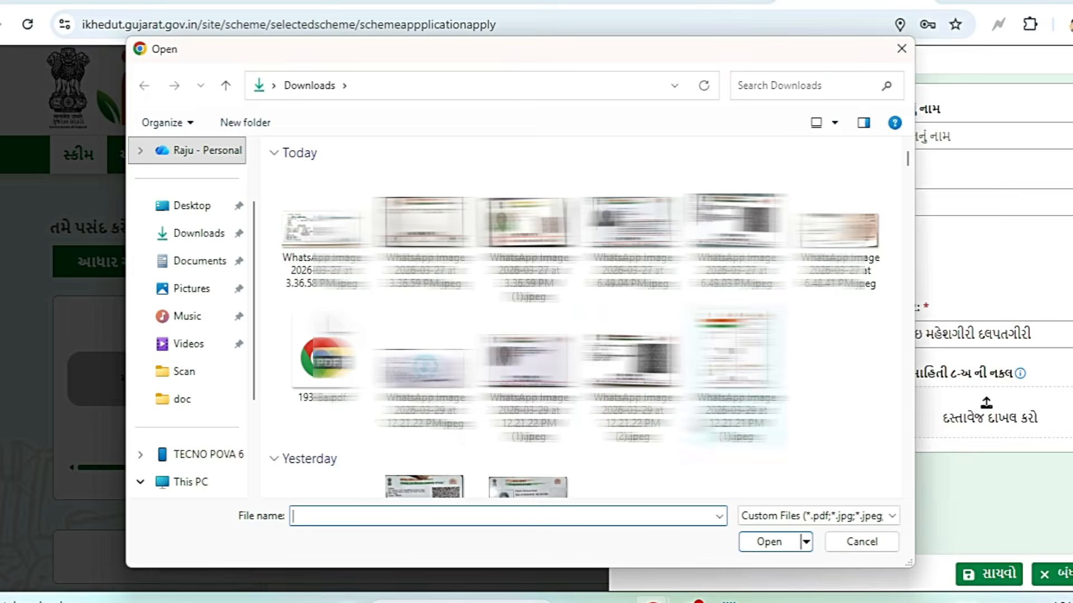
click(324, 358)
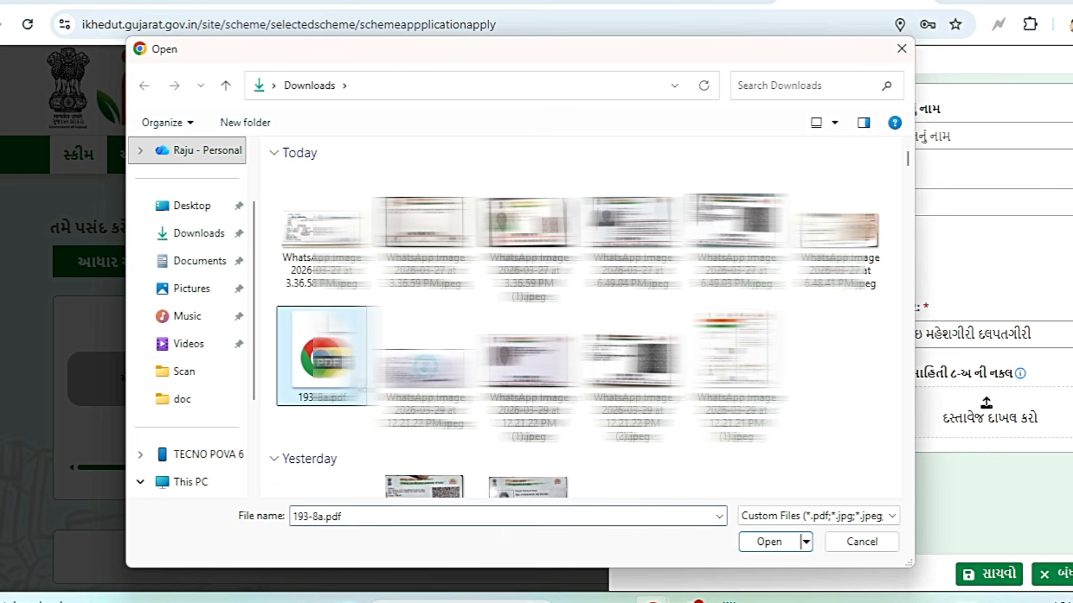
click(781, 544)
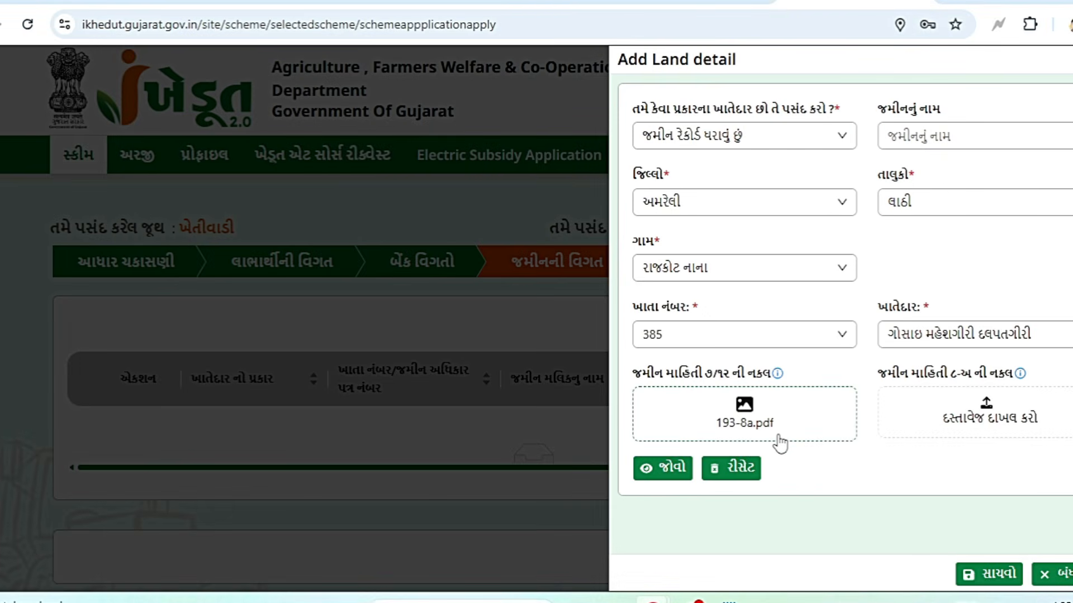
click(1026, 421)
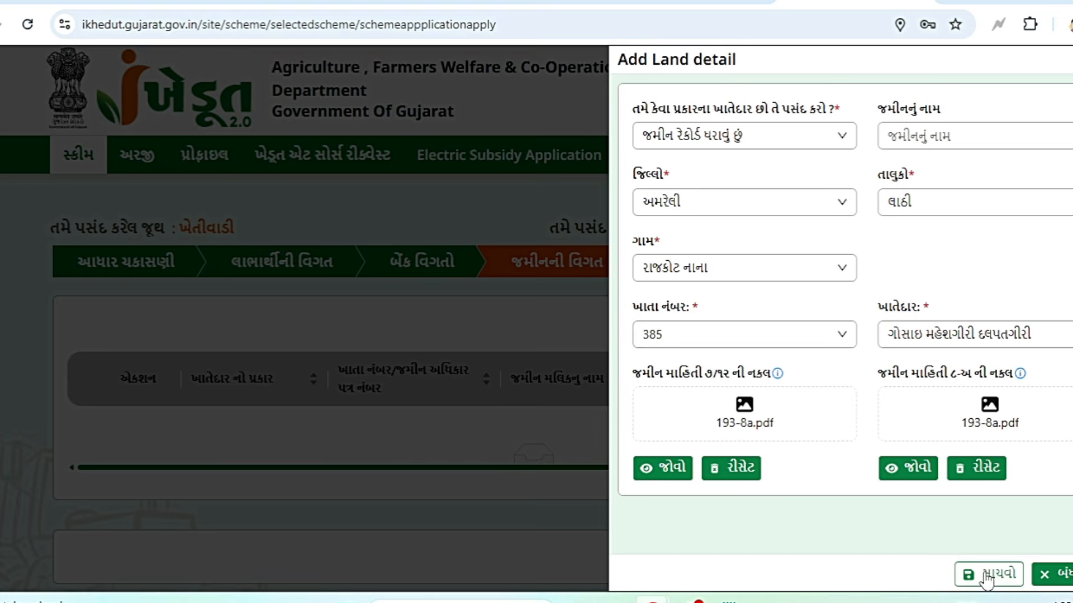
click(1003, 575)
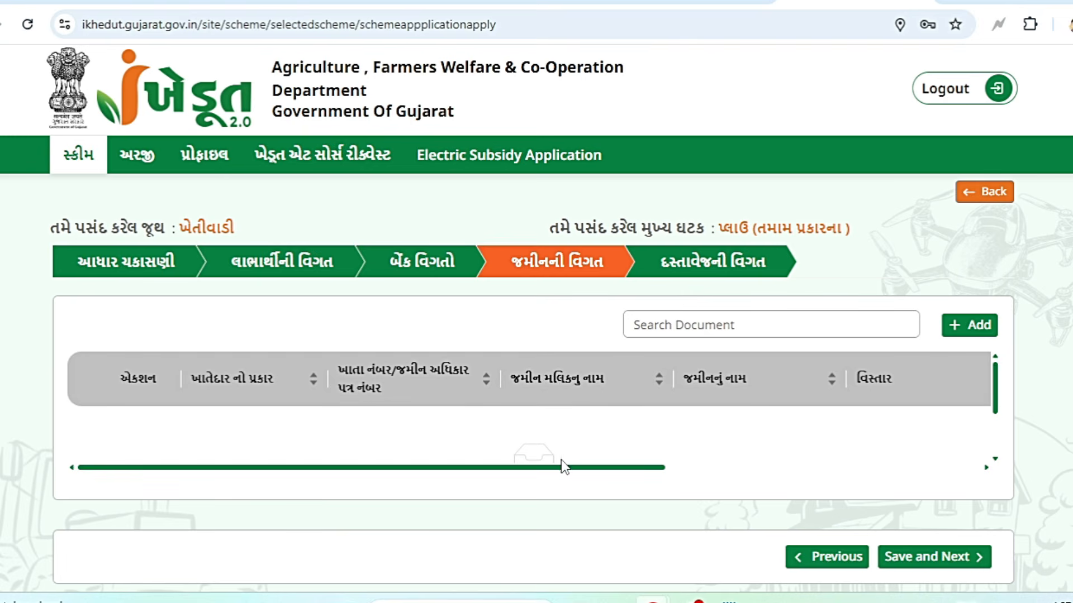
Save the land details and submit the completed Plough application from the Documents step
click(943, 558)
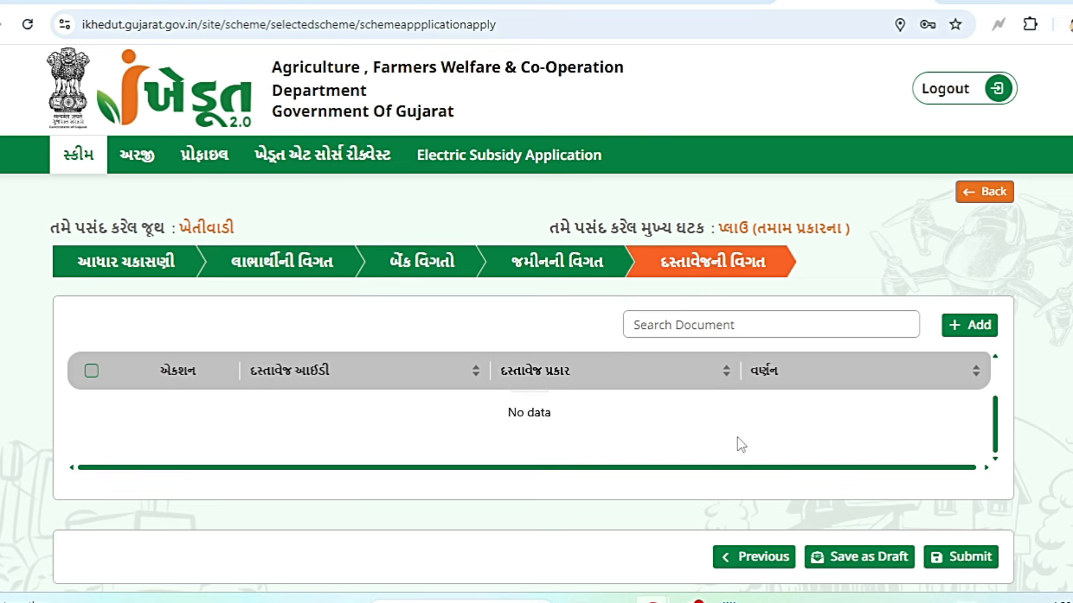
click(975, 564)
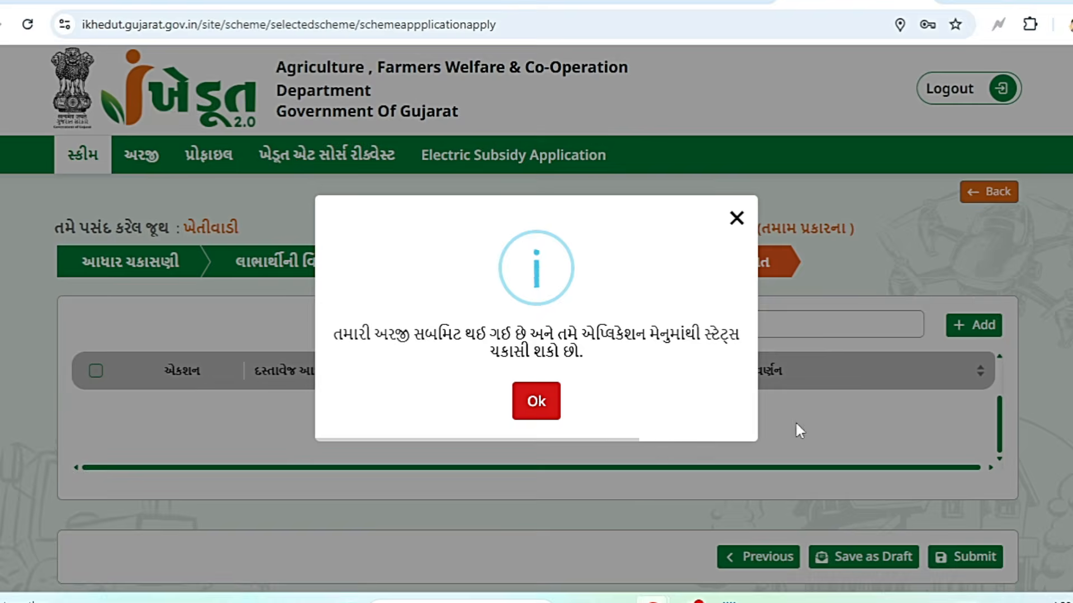